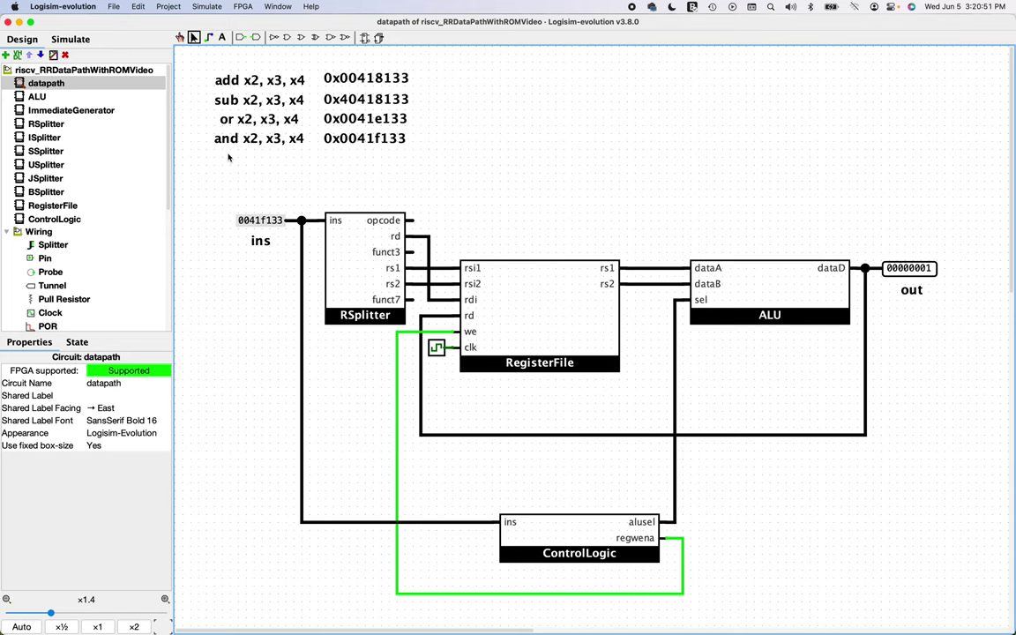
# Step: Check the control truth table, then open the ControlLogic subcircuit with its AND-gate decoding
pyautogui.hotkey('ctrl', 'Right')
pyautogui.doubleClick(574, 548)
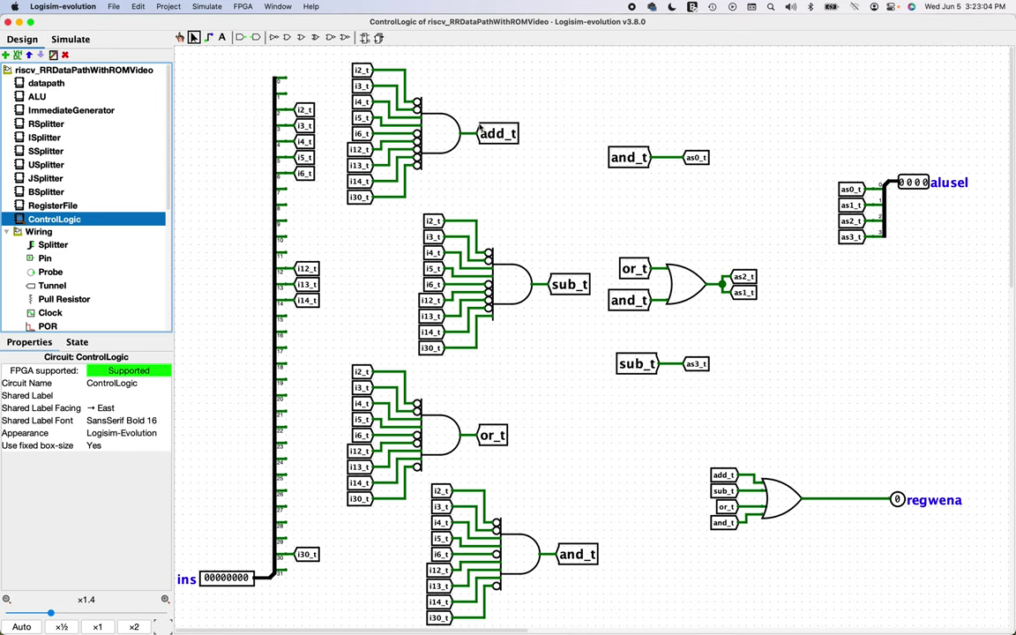
# Step: Undo the AND/OR gates and add_t, sub_t, or_t, and_t tunnels in ControlLogic
pyautogui.hotkey('ctrl', 'z')
pyautogui.hotkey('ctrl', 'z')
pyautogui.hotkey('ctrl', 'z')
pyautogui.hotkey('ctrl', 'z')
pyautogui.hotkey('ctrl', 'z')
pyautogui.hotkey('ctrl', 'z')
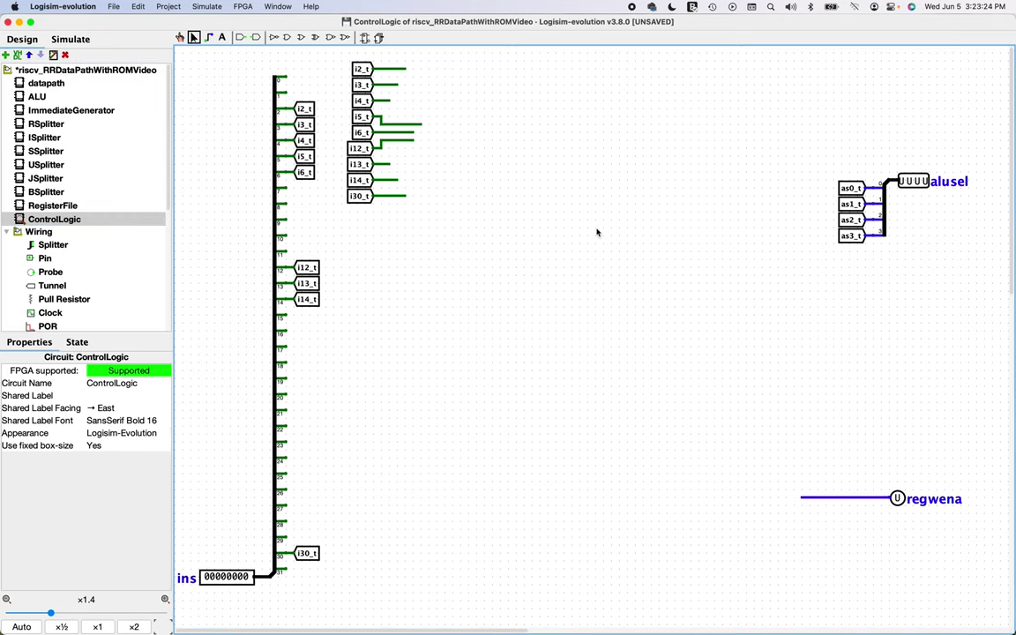
# Step: Clear the leftover wires and read the K3 bin and L3 hex formulas in the truth table
pyautogui.press('super+z')
pyautogui.press('super+z')
pyautogui.press('super+z')
pyautogui.press('super+z')
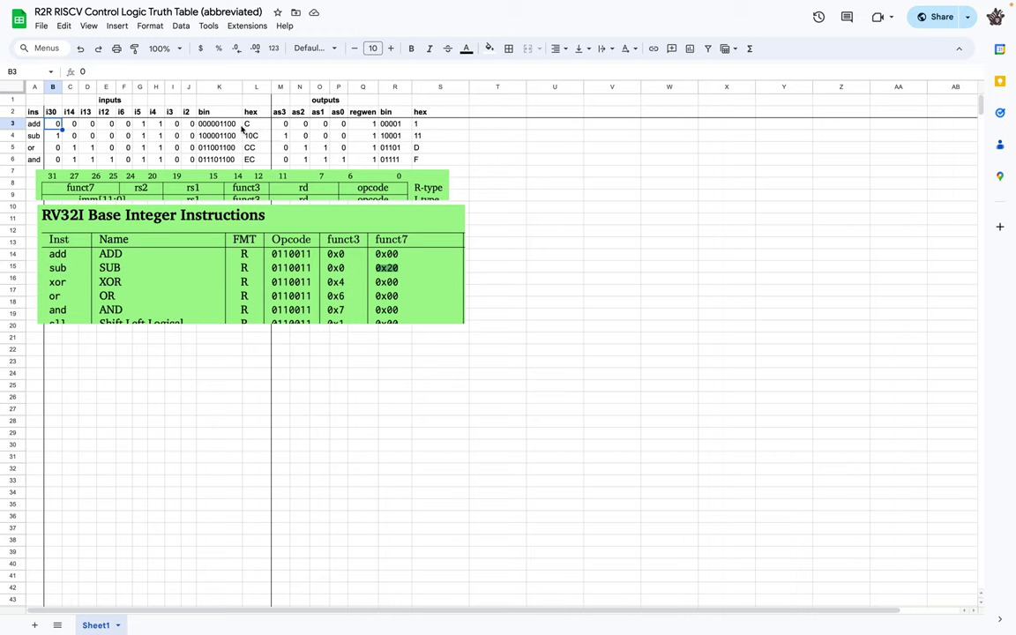
pyautogui.click(213, 129)
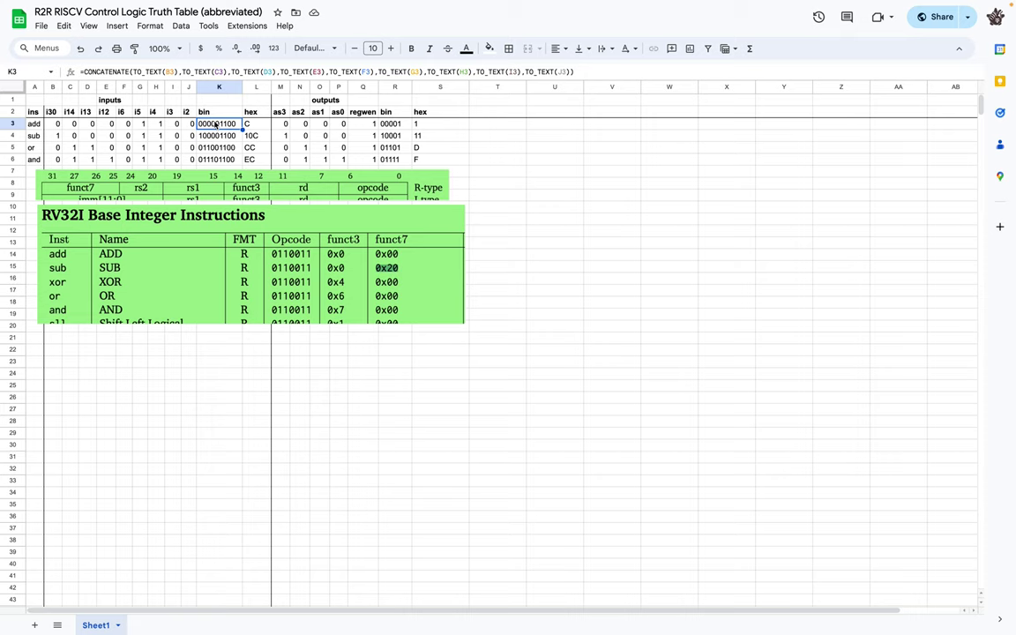
pyautogui.click(251, 129)
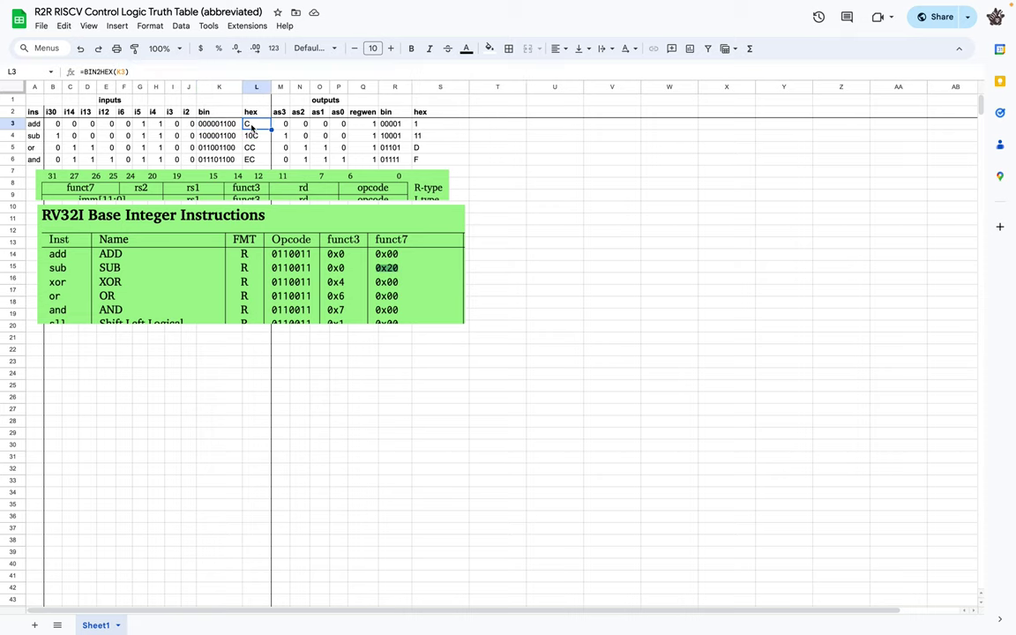
pyautogui.click(221, 128)
pyautogui.hotkey('ctrl', 'Left')
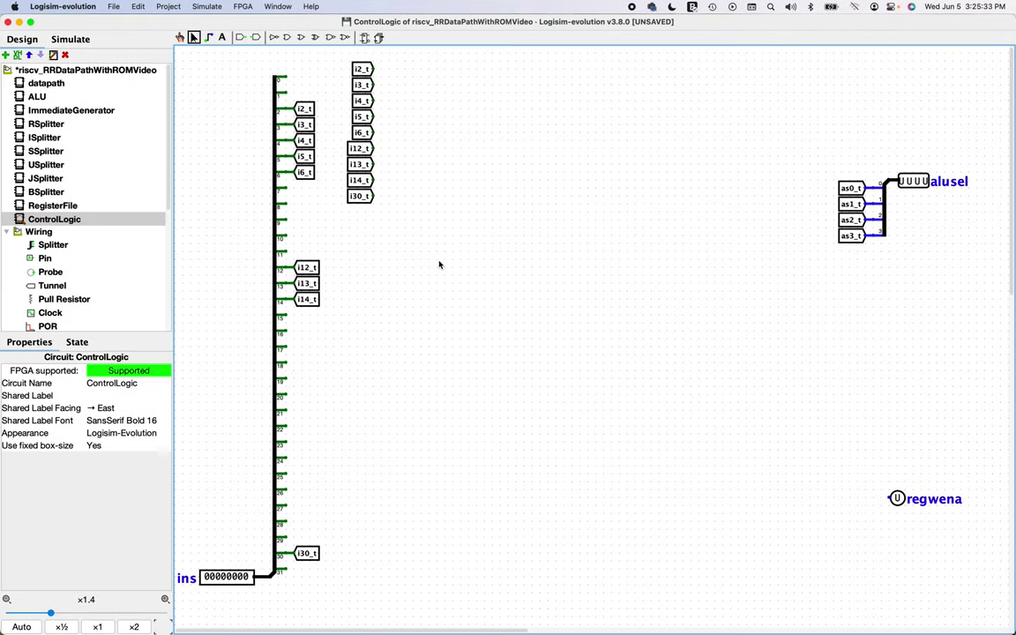
# Step: Place a 256 x 8 ROM from the Memory group in the middle of ControlLogic
pyautogui.scroll(-5, 60, 232)
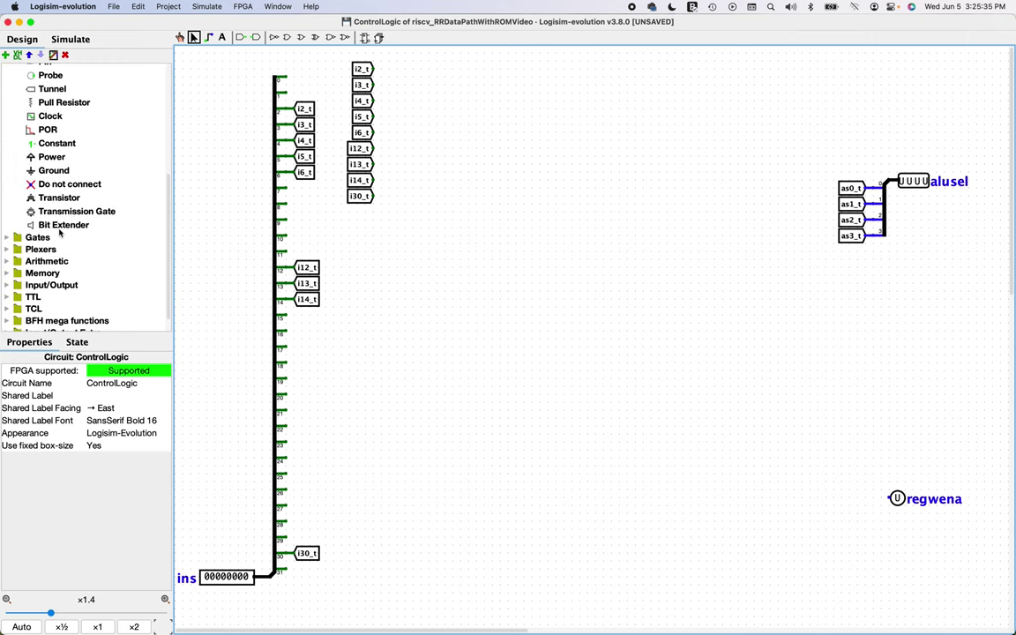
pyautogui.click(7, 273)
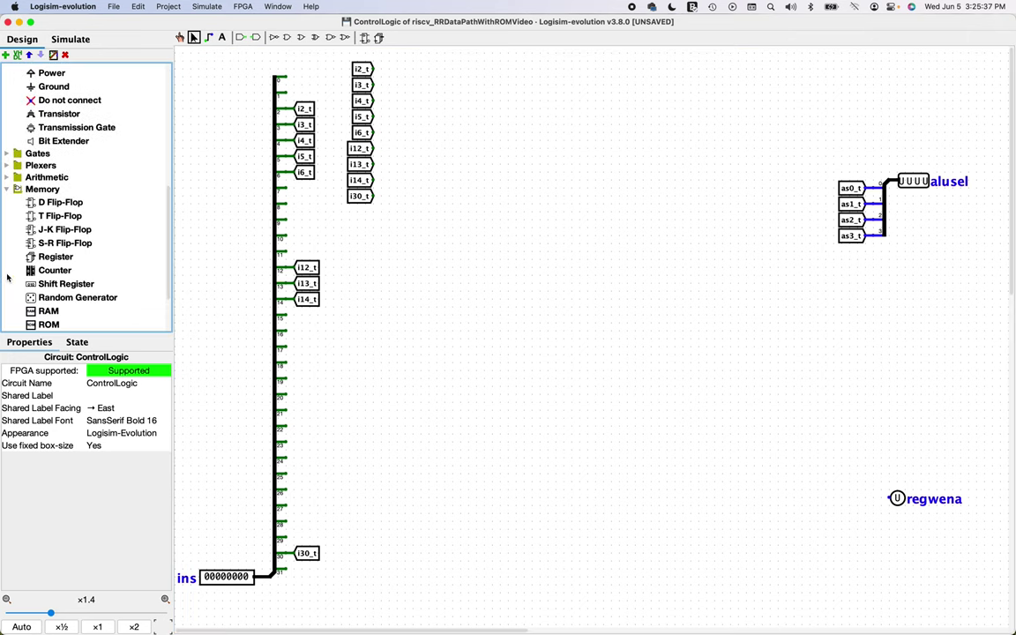
pyautogui.scroll(-3, 62, 250)
pyautogui.click(48, 252)
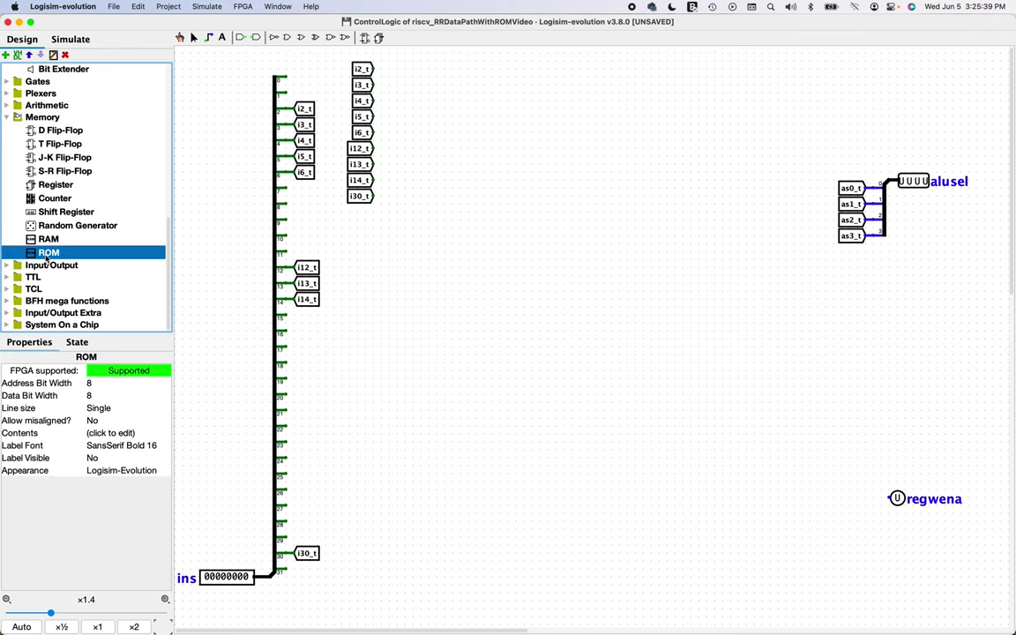
pyautogui.click(475, 211)
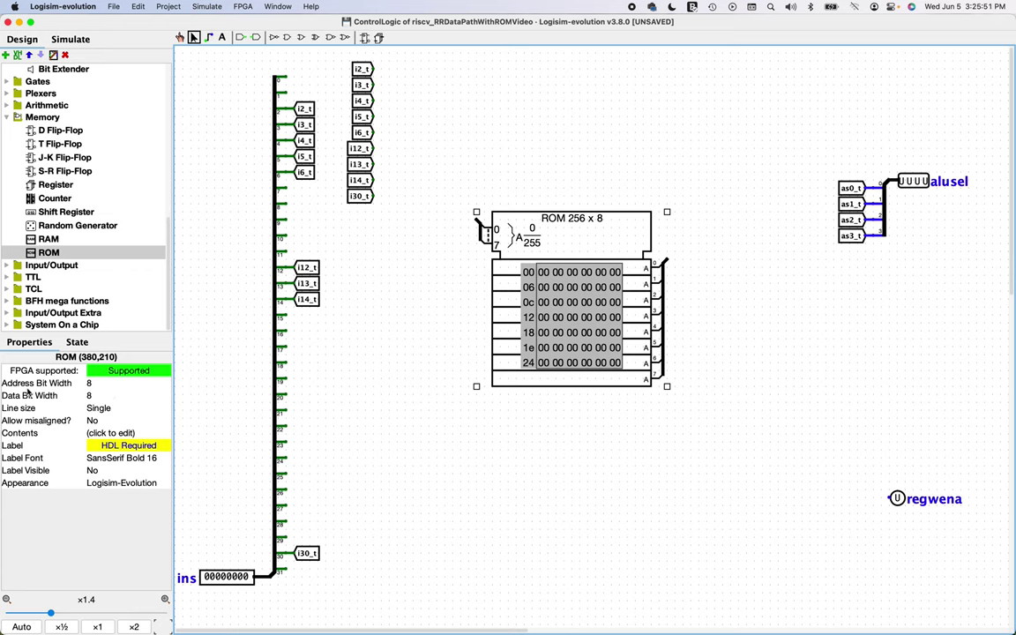
# Step: Set the ROM's address width to 9 bits and data width to 5 bits, making it 512 x 5
pyautogui.hotkey('ctrl', 'Right')
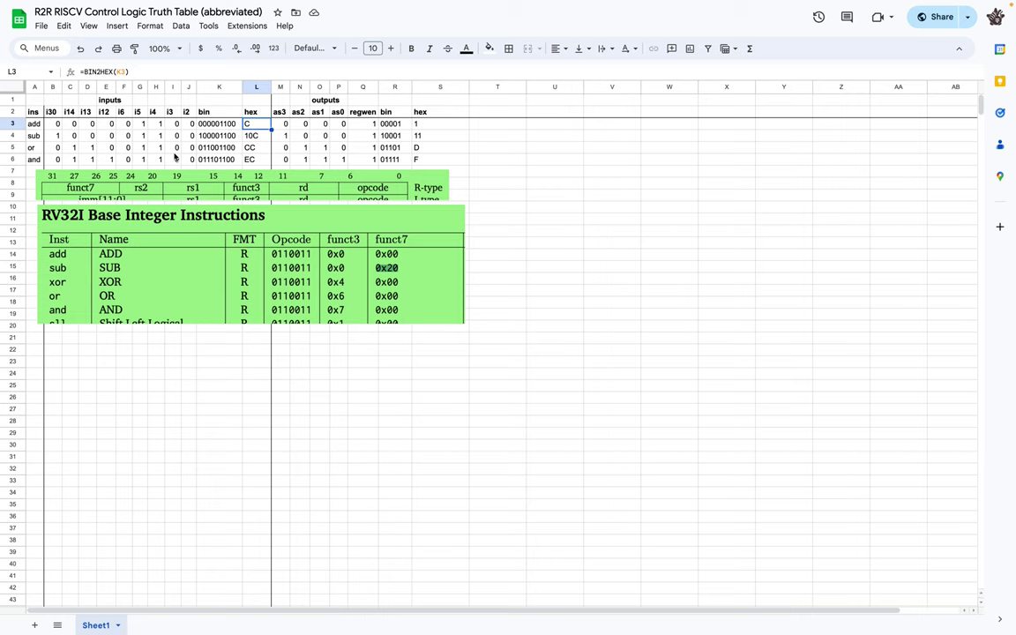
pyautogui.press('super+Tab')
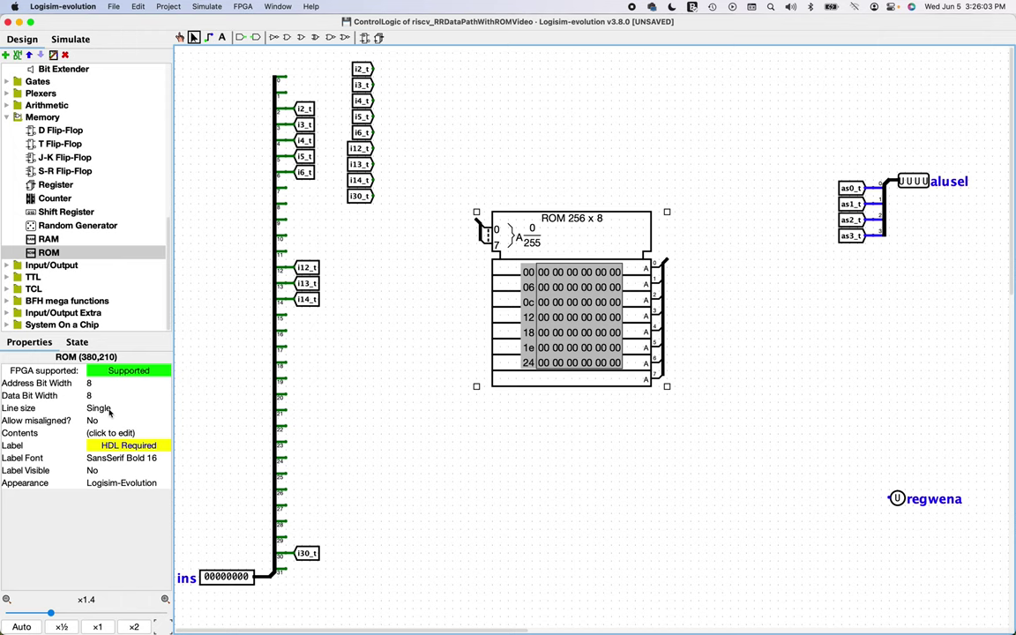
pyautogui.click(100, 383)
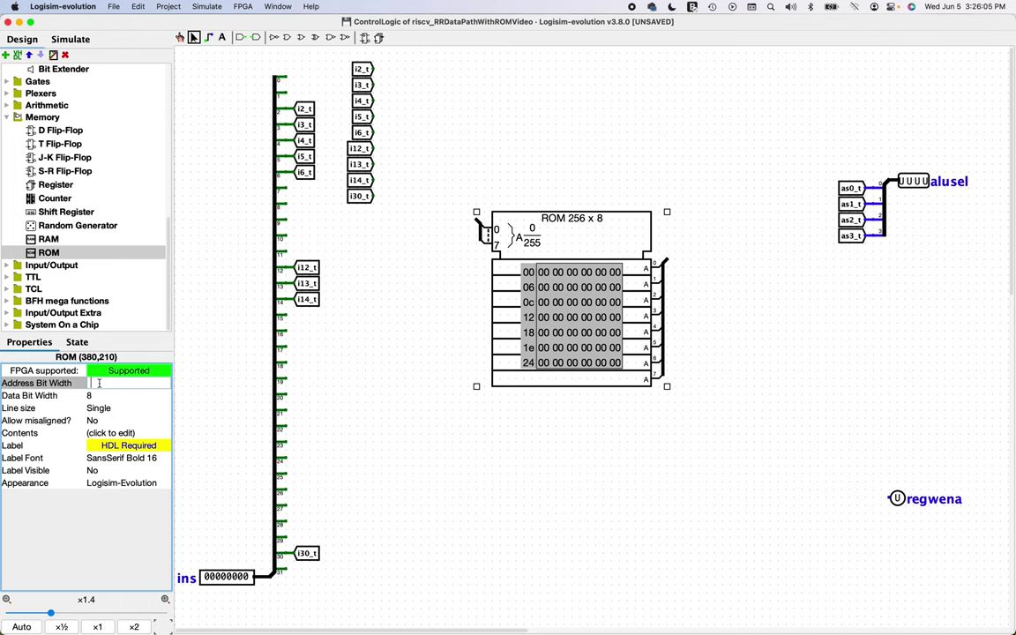
pyautogui.press('Return')
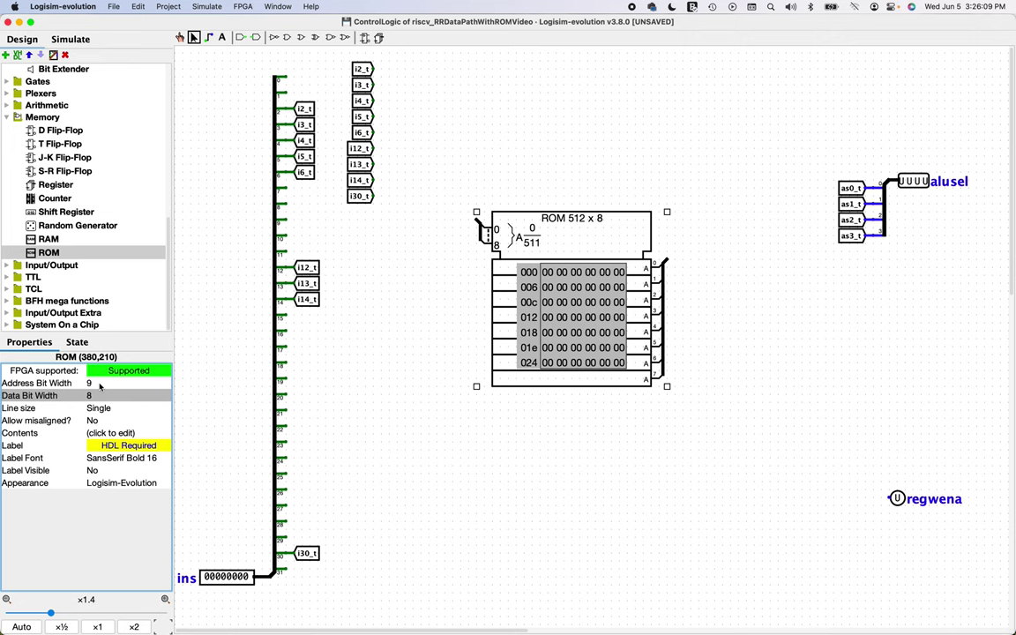
pyautogui.press('super+Tab')
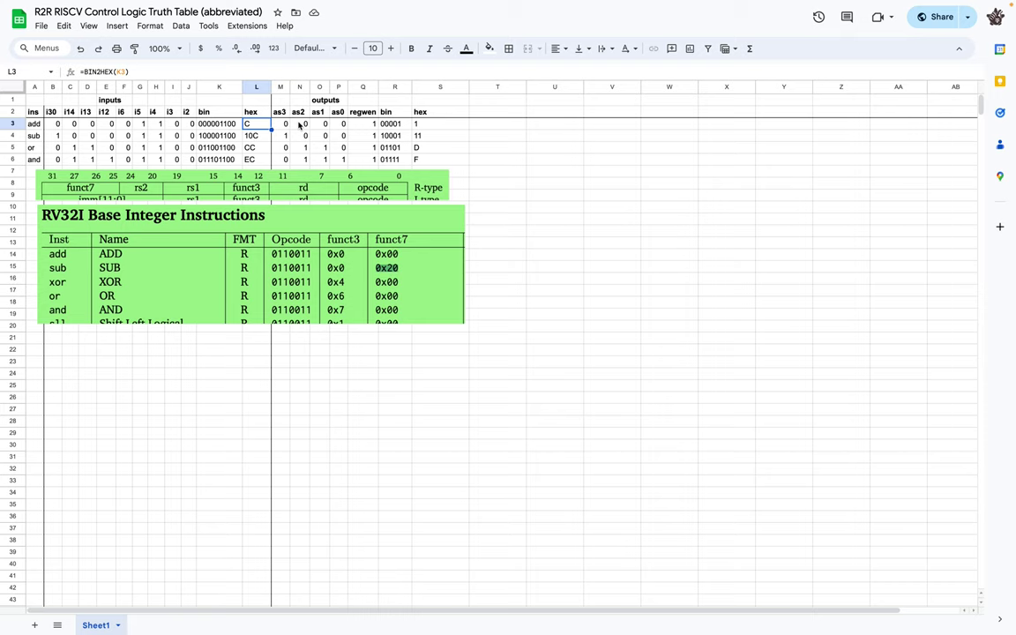
pyautogui.press('super+Tab')
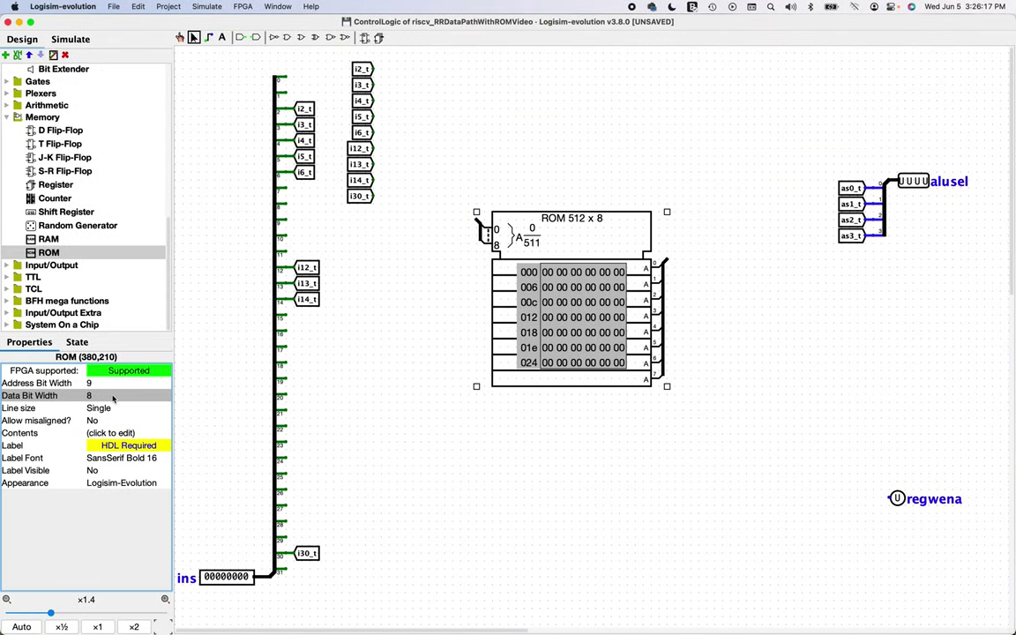
pyautogui.click(112, 396)
pyautogui.write('5')
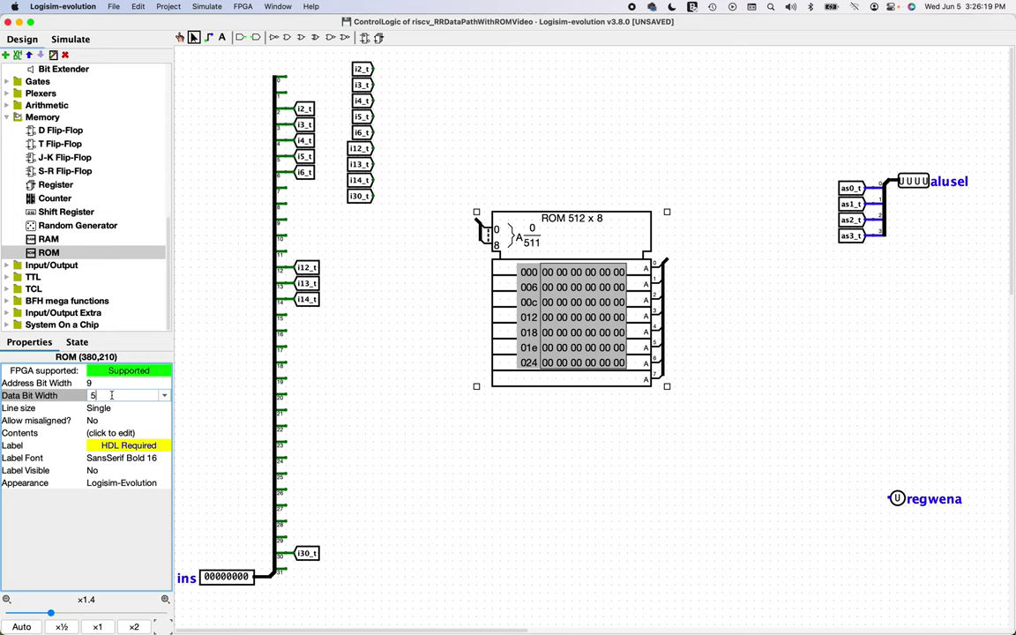
pyautogui.press('Return')
# Step: Reposition the ROM and add a 9-bit splitter with nine outputs
pyautogui.moveTo(561, 219); pyautogui.dragTo(562, 187)
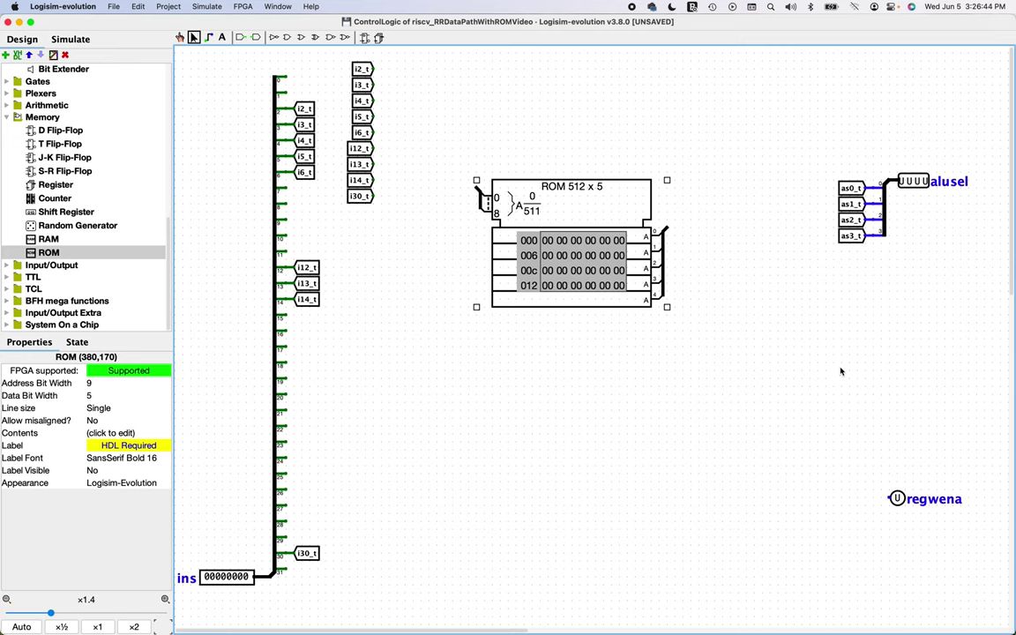
pyautogui.scroll(10, 84, 194)
pyautogui.click(53, 135)
pyautogui.moveTo(571, 203); pyautogui.dragTo(626, 256)
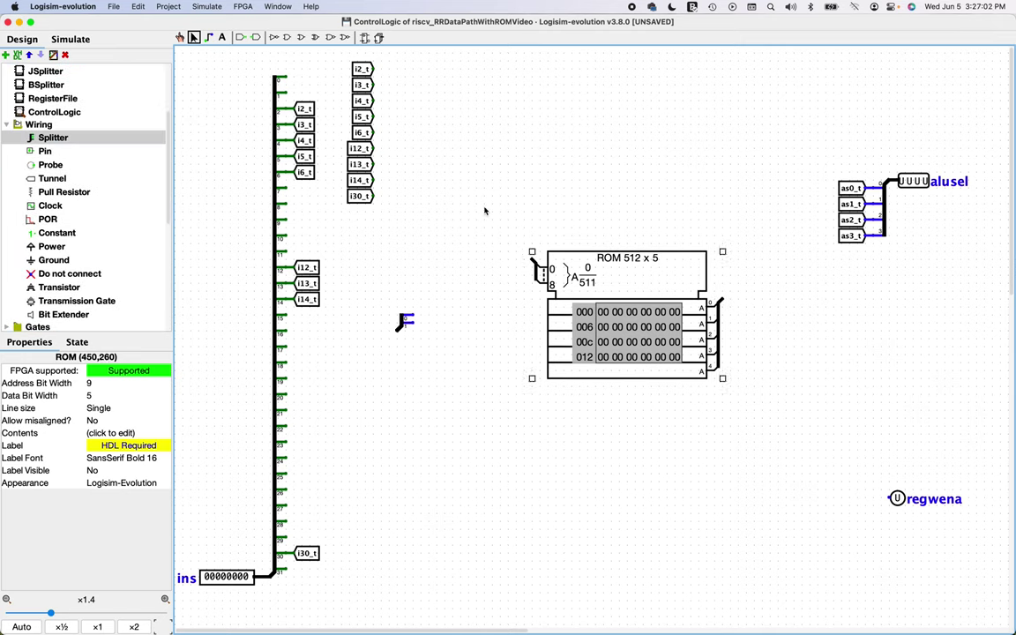
pyautogui.moveTo(361, 132); pyautogui.dragTo(376, 313)
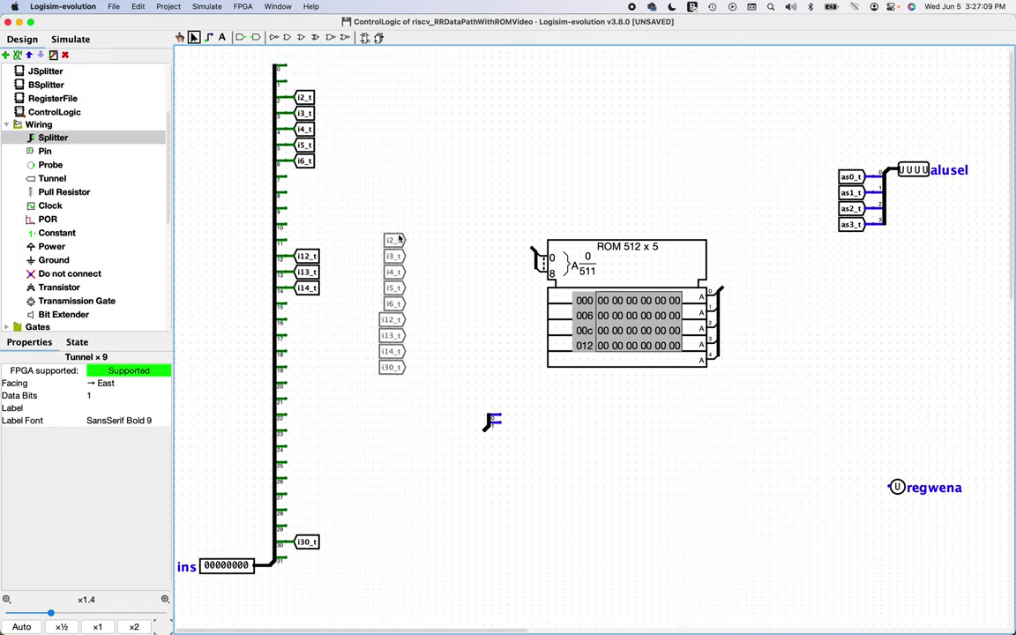
pyautogui.scroll(-1, 489, 411)
pyautogui.click(492, 411)
pyautogui.press('9')
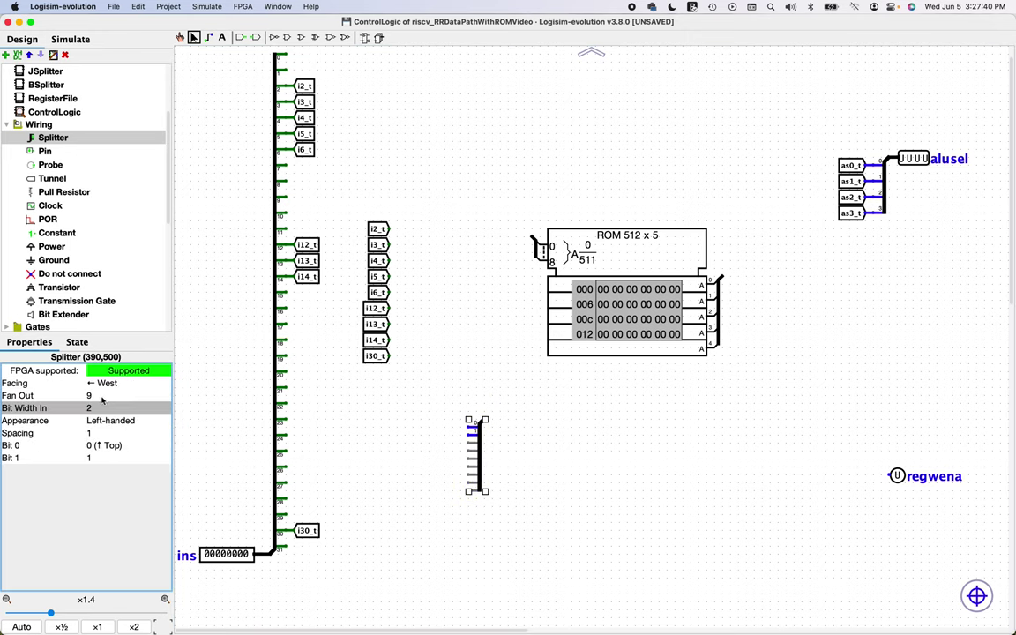
pyautogui.hotkey('alt', '9')
# Step: Wire the splitter from the i2_t–i30_t tunnels into the ROM address, with regwena beside the ROM
pyautogui.moveTo(496, 455); pyautogui.dragTo(426, 257)
pyautogui.click(426, 257)
pyautogui.moveTo(626, 348); pyautogui.dragTo(538, 333)
pyautogui.moveTo(409, 223); pyautogui.dragTo(456, 231)
pyautogui.moveTo(917, 476); pyautogui.dragTo(885, 278)
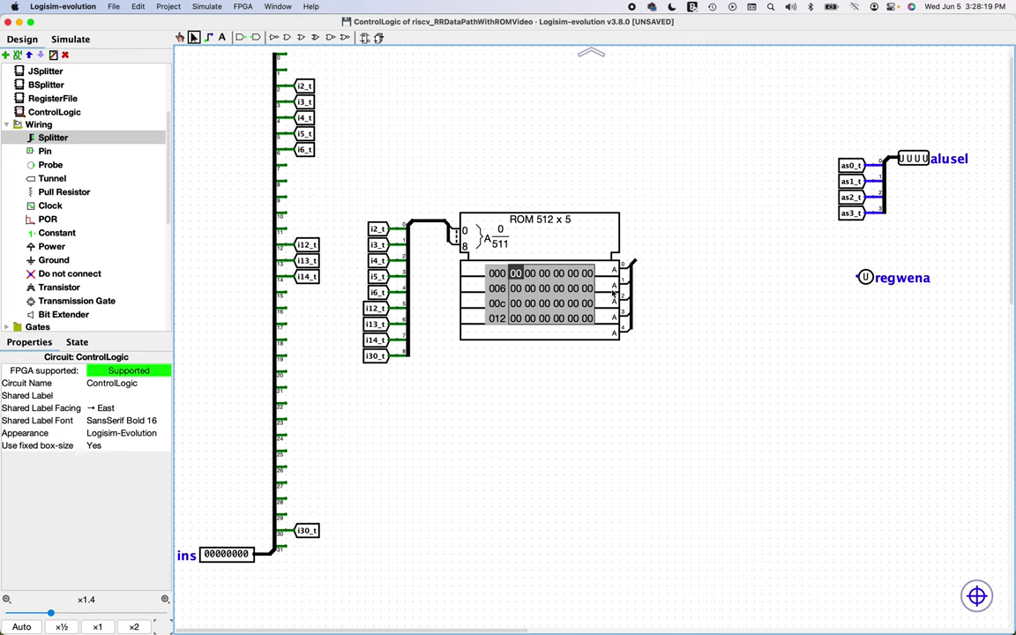
# Step: Add a 5-bit splitter on the ROM data output and a regwena_t tunnel driving regwena
pyautogui.click(723, 276)
pyautogui.press('5')
pyautogui.hotkey('alt', '5')
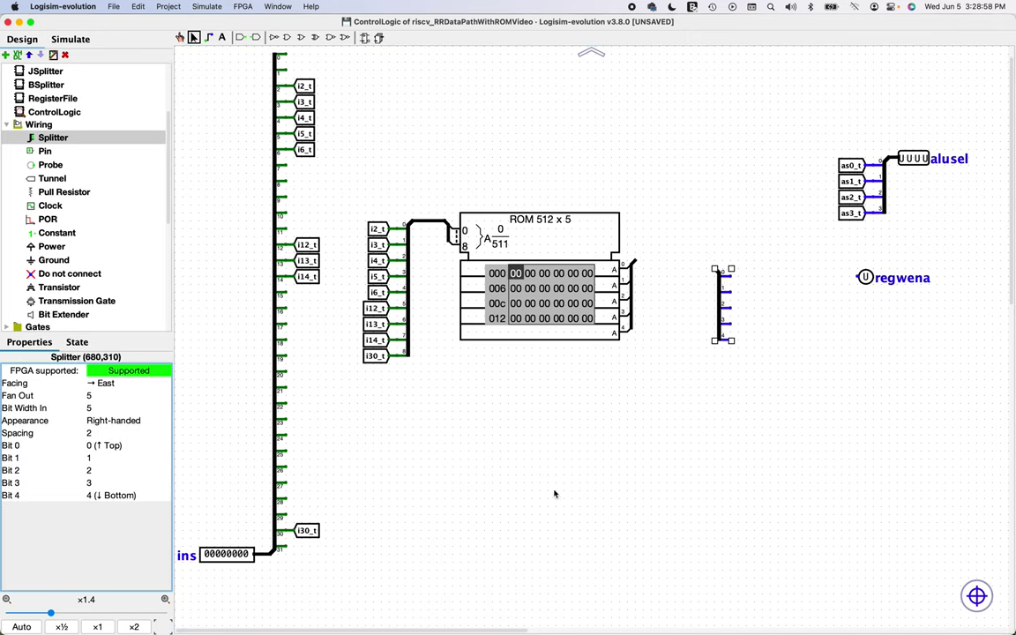
pyautogui.click(52, 178)
pyautogui.click(811, 276)
pyautogui.click(121, 420)
pyautogui.click(485, 411)
pyautogui.write('regwena_t')
pyautogui.press('Return')
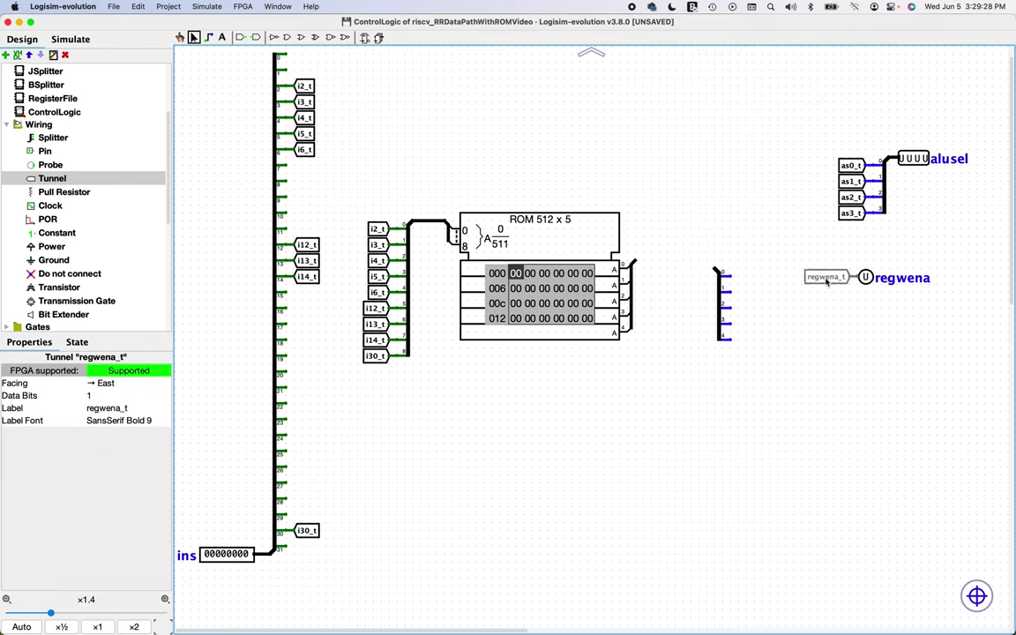
pyautogui.moveTo(811, 276); pyautogui.dragTo(851, 277)
pyautogui.moveTo(723, 304); pyautogui.dragTo(677, 298)
# Step: Duplicate tunnels onto the splitter outputs for as0_t–as3_t and shift the ROM block right
pyautogui.hotkey('ctrl', 'd')
pyautogui.moveTo(857, 277); pyautogui.dragTo(712, 269)
pyautogui.moveTo(829, 155); pyautogui.dragTo(703, 284)
pyautogui.hotkey('ctrl', 'd')
pyautogui.click(667, 430)
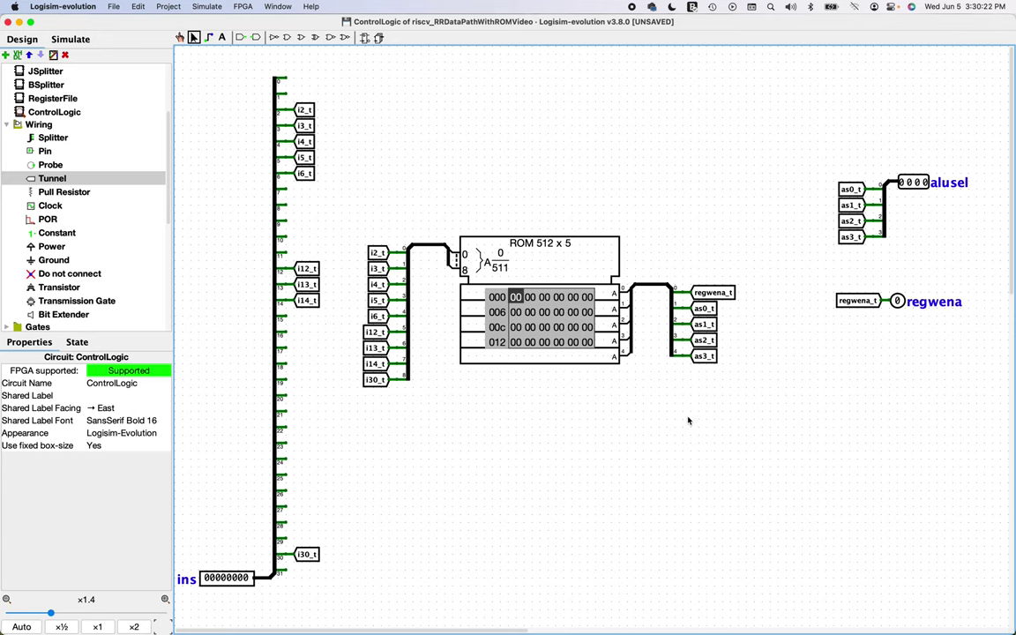
pyautogui.moveTo(354, 218); pyautogui.dragTo(688, 425)
pyautogui.moveTo(550, 258); pyautogui.dragTo(575, 256)
pyautogui.click(560, 423)
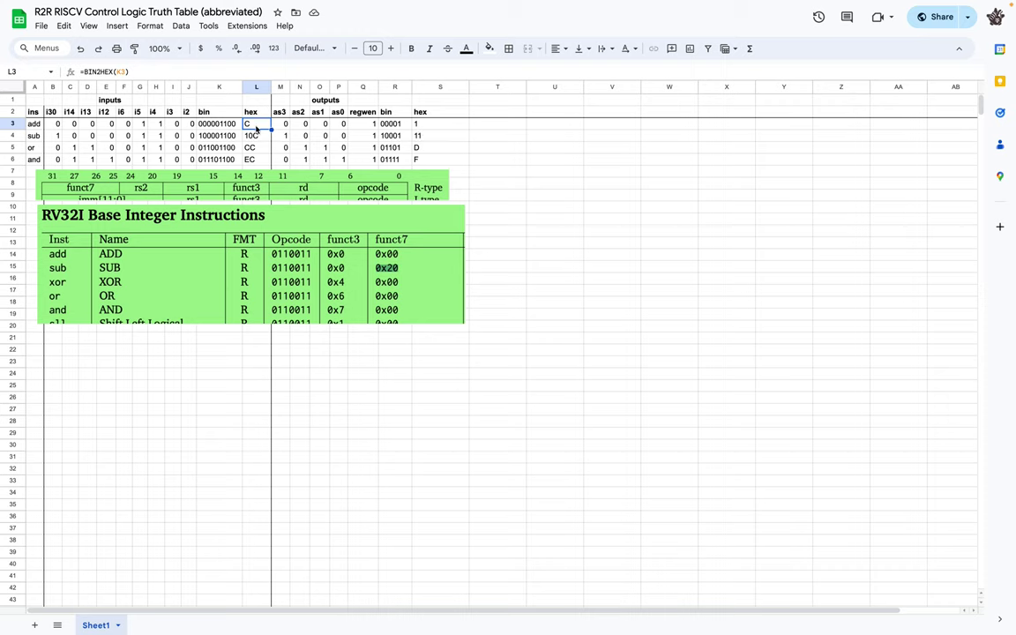
pyautogui.hotkey('ctrl', 'Left')
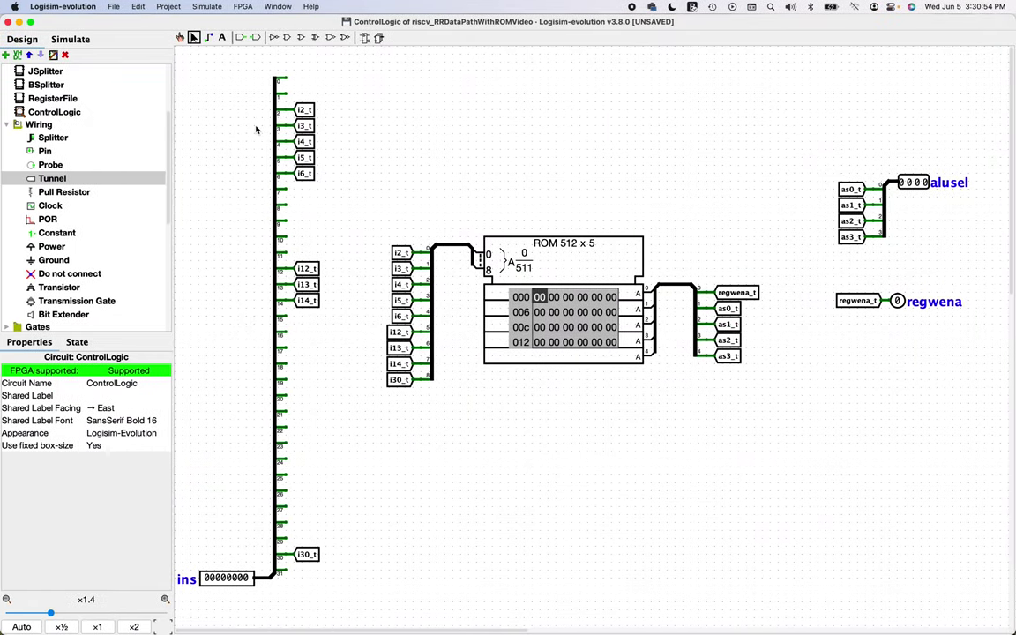
# Step: Open the ROM contents in the Hex Editor and enter 01 at address 00c
pyautogui.click(522, 331)
pyautogui.click(140, 432)
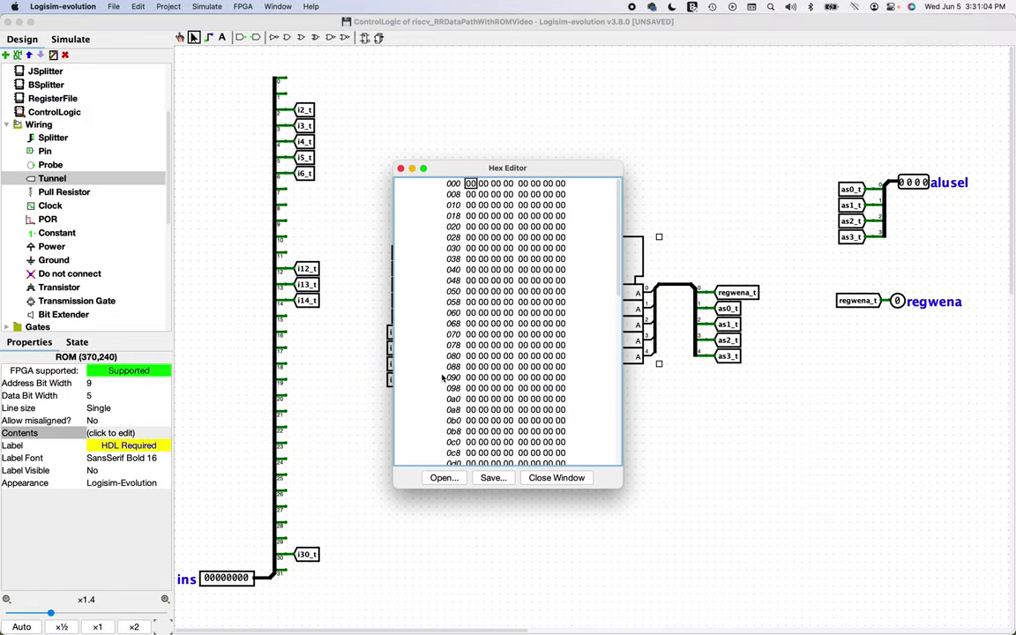
pyautogui.click(522, 196)
pyautogui.moveTo(470, 170); pyautogui.dragTo(524, 170)
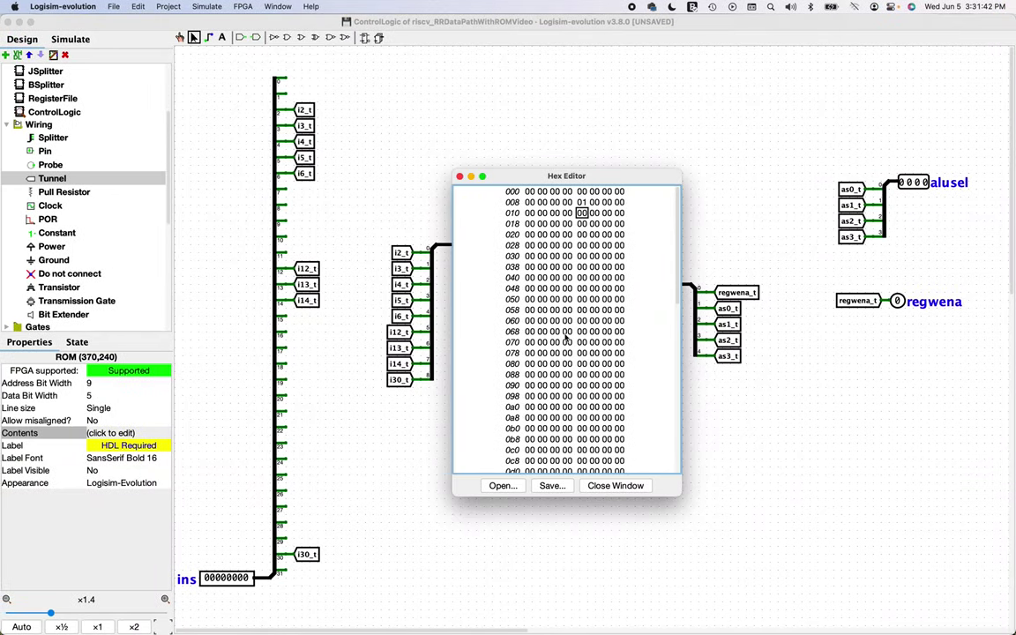
pyautogui.scroll(-2, 545, 364)
pyautogui.scroll(-4, 545, 364)
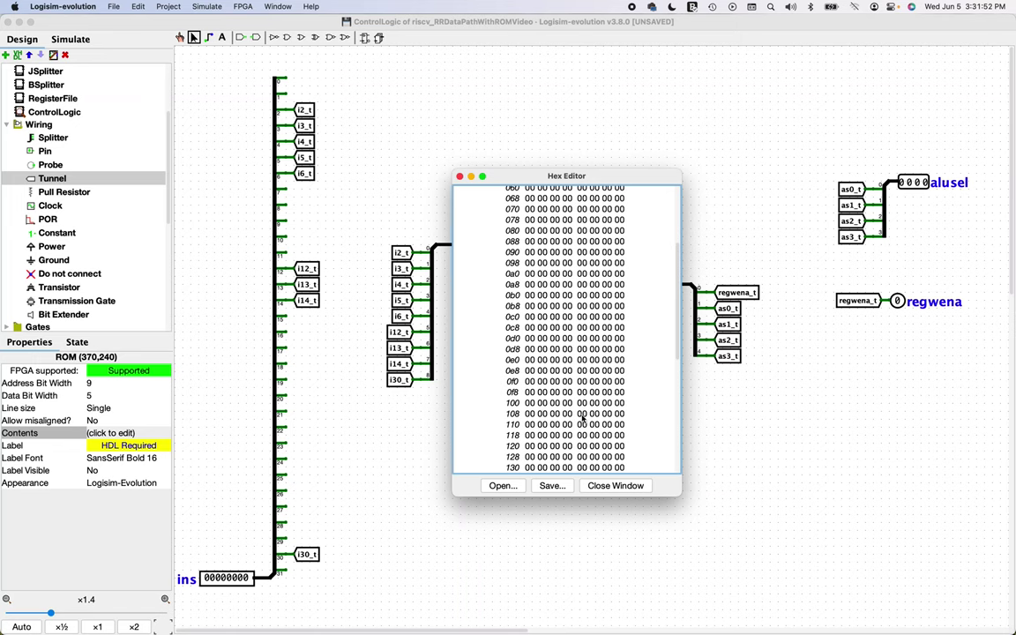
# Step: Enter 11 at address 10c and 0d at 0cc per the truth table, then close the editor
pyautogui.click(582, 415)
pyautogui.press('super+Tab')
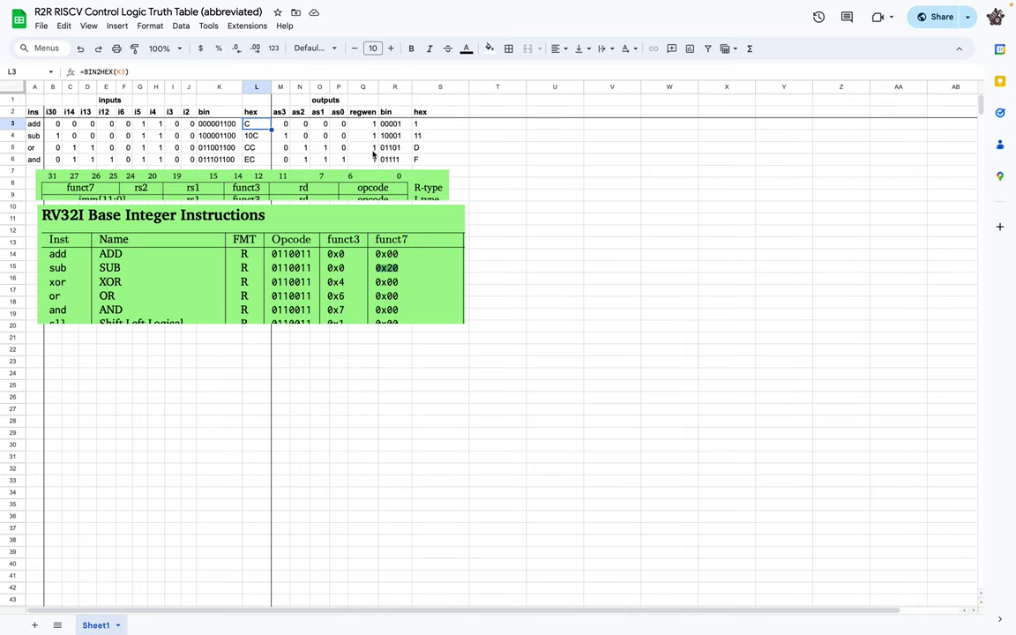
pyautogui.press('super+Tab')
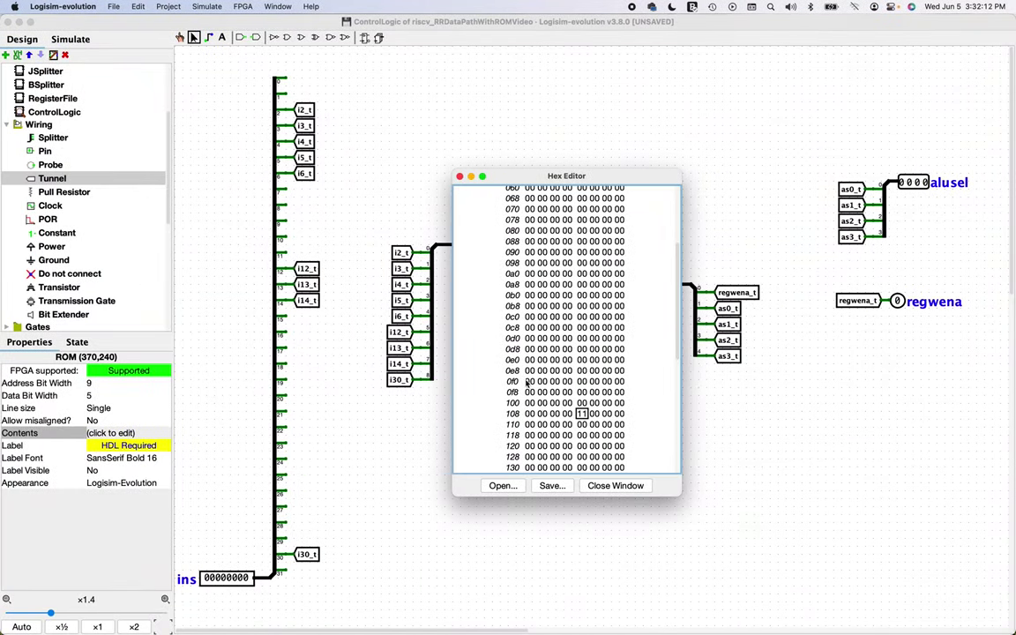
pyautogui.scroll(2, 512, 362)
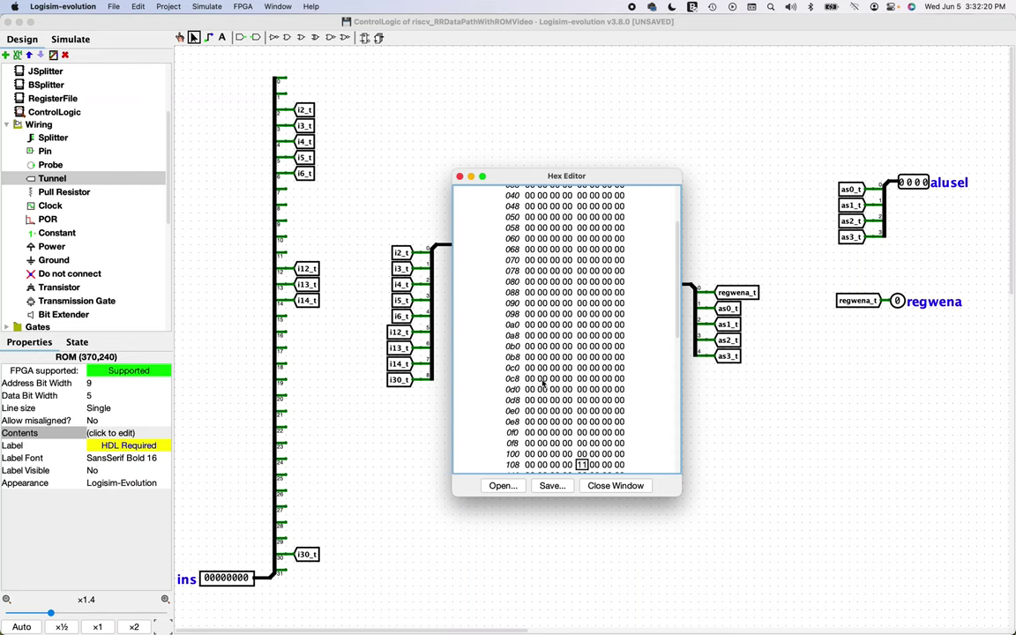
pyautogui.click(581, 378)
pyautogui.hotkey('ctrl', 'Right')
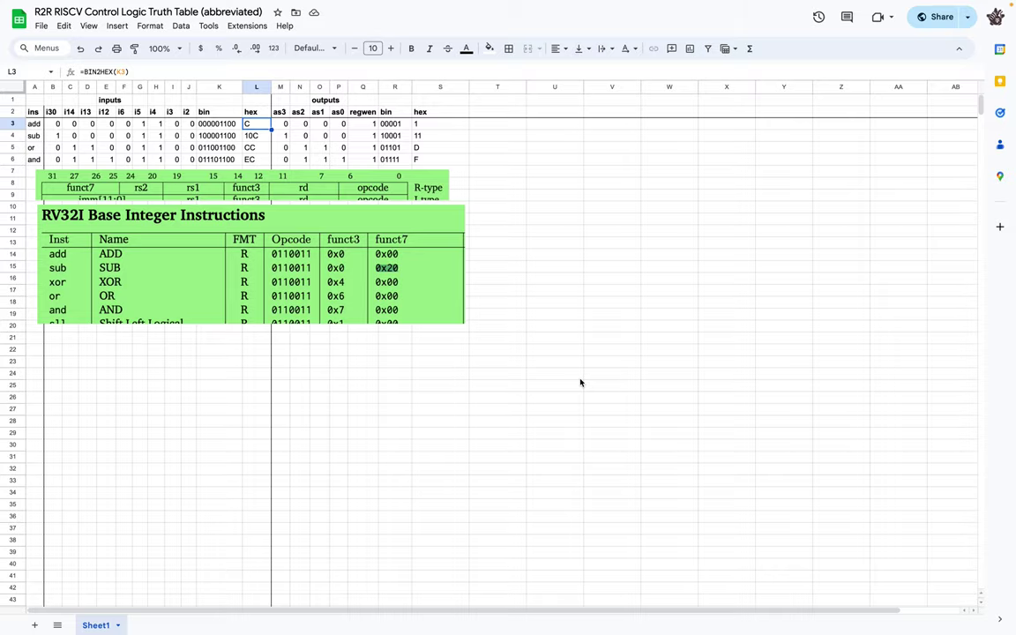
pyautogui.hotkey('ctrl', 'Left')
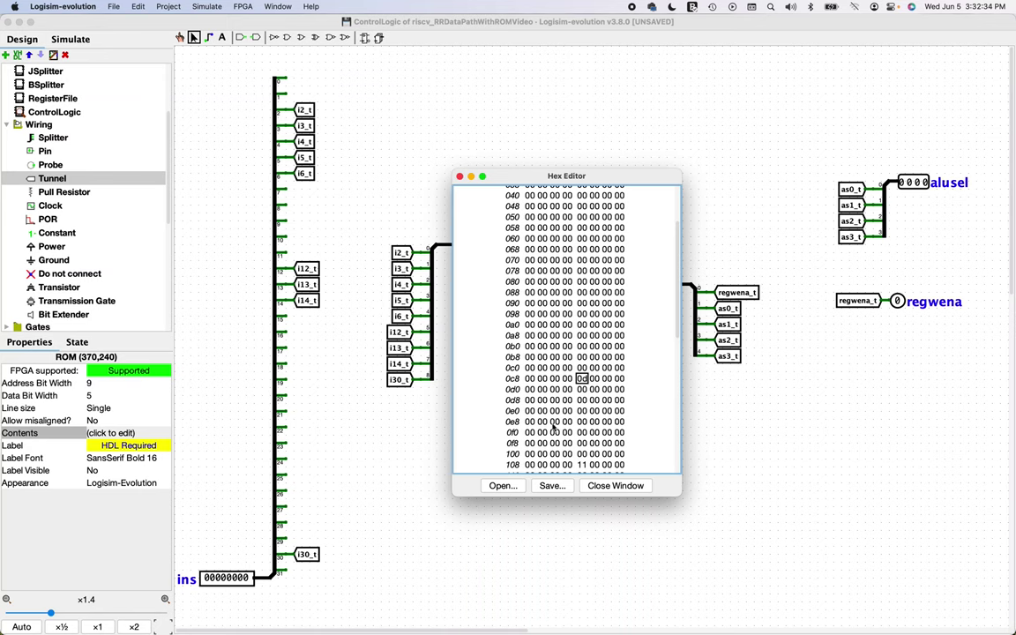
pyautogui.click(581, 422)
pyautogui.press('super+w')
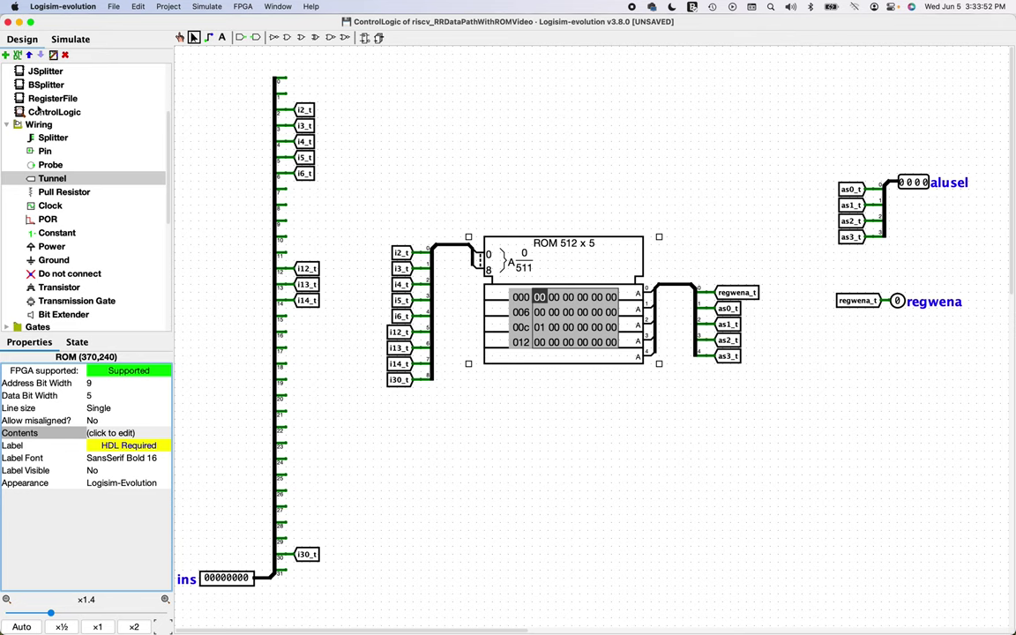
pyautogui.scroll(4, 39, 106)
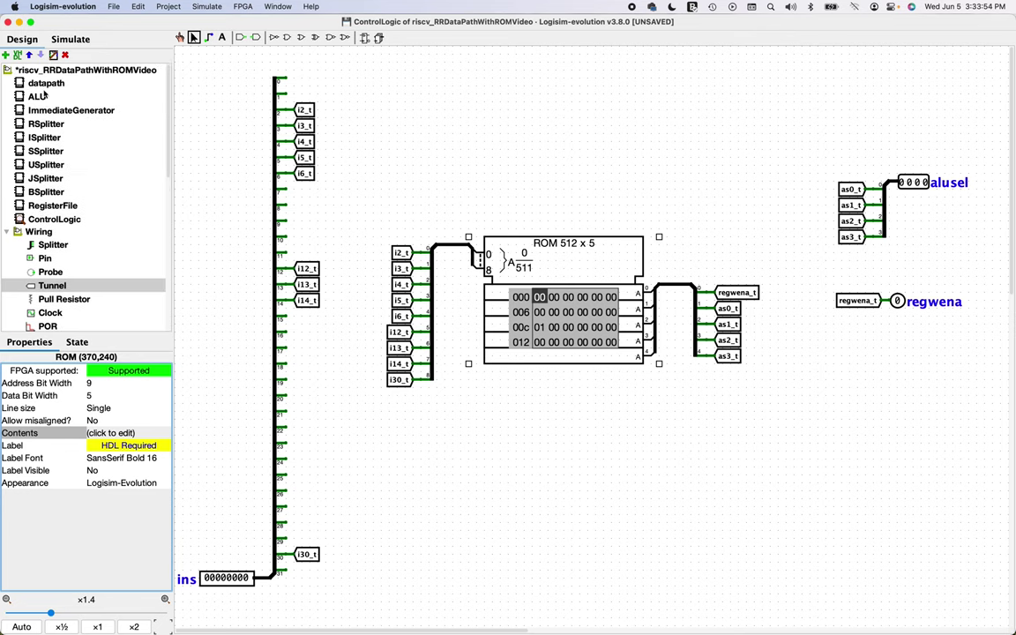
# Step: Simulate the datapath, check x2 reads 00000001 in RegisterFile, then clear the ins value
pyautogui.doubleClick(42, 83)
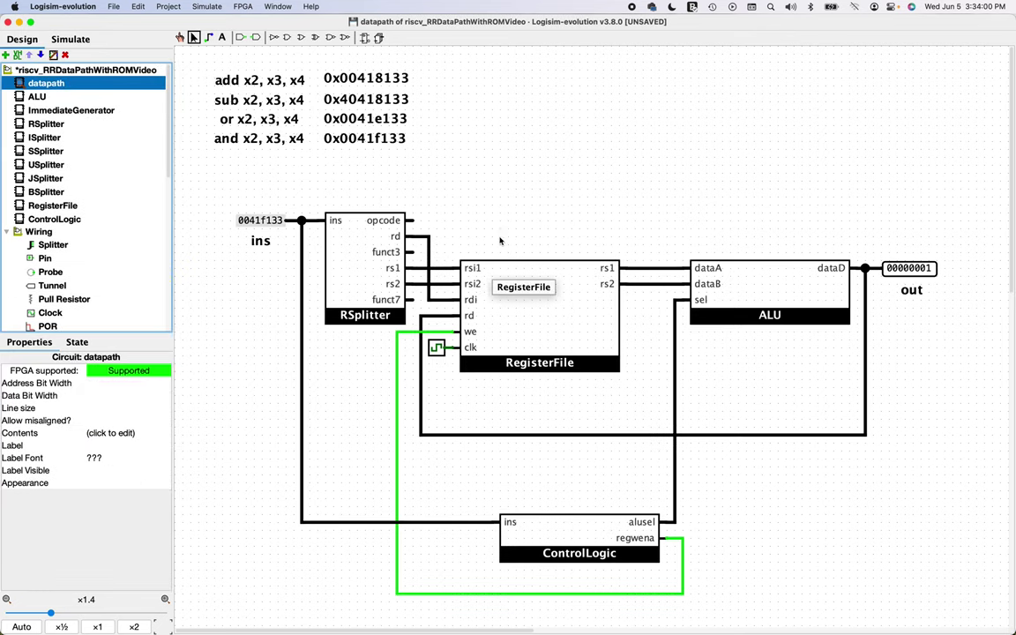
pyautogui.click(72, 40)
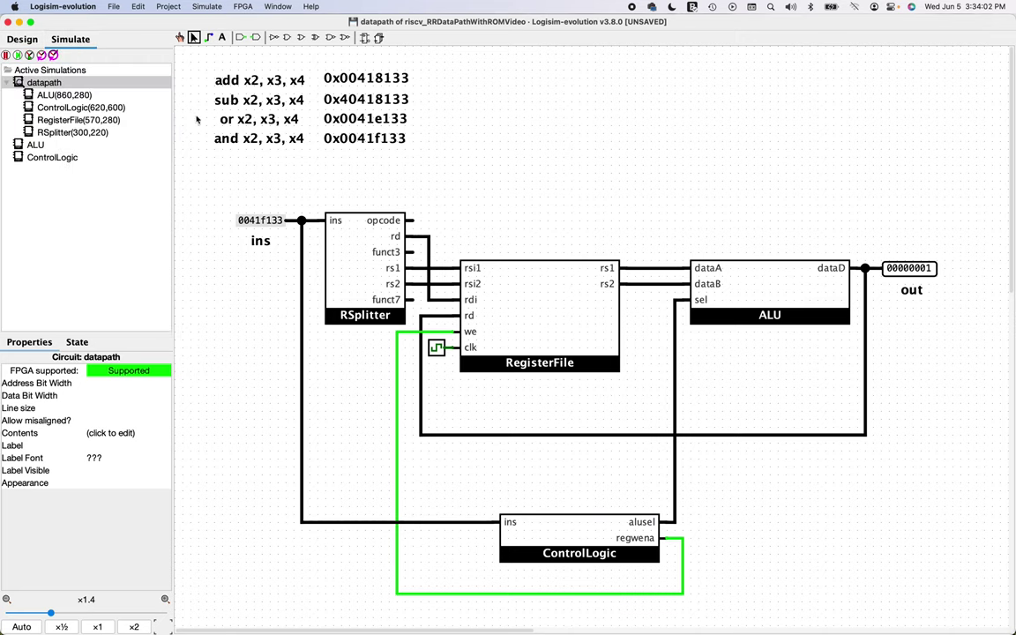
pyautogui.doubleClick(59, 121)
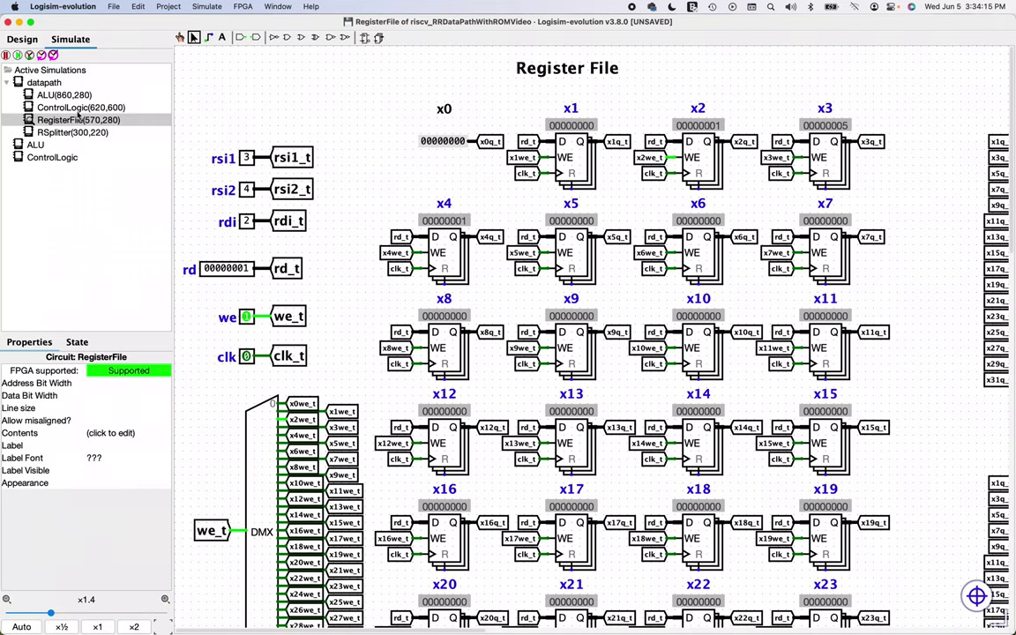
pyautogui.click(42, 82)
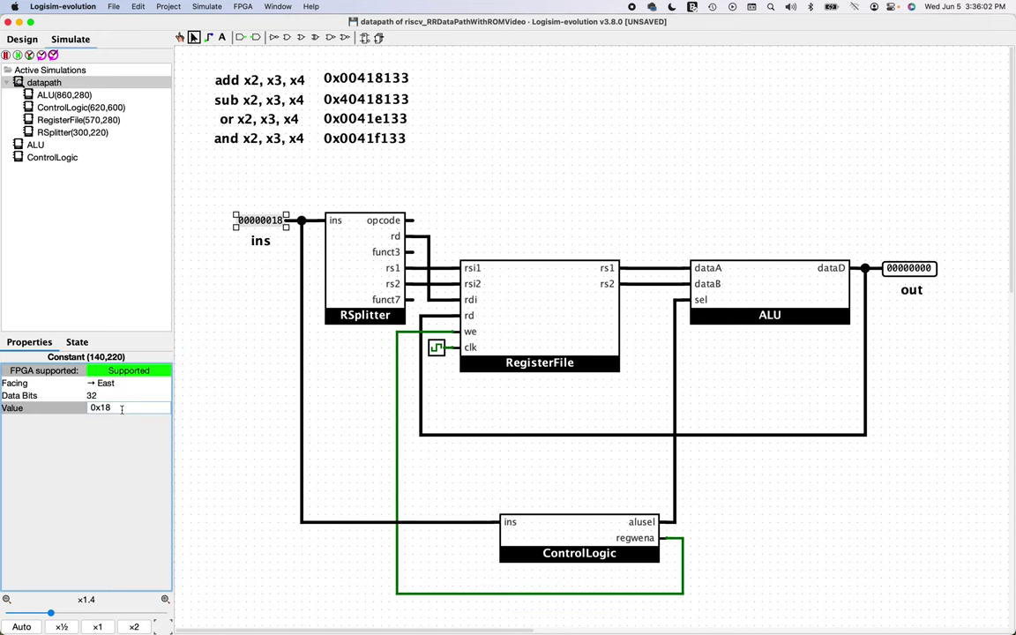
pyautogui.press('BackSpace')
pyautogui.press('BackSpace')
# Step: Set ins to 0x00418133 and verify x2 = 00000006 (x3 5 + x4 1) in RegisterFile
pyautogui.write('00')
pyautogui.write('4')
pyautogui.write('181')
pyautogui.write('33')
pyautogui.press('Return')
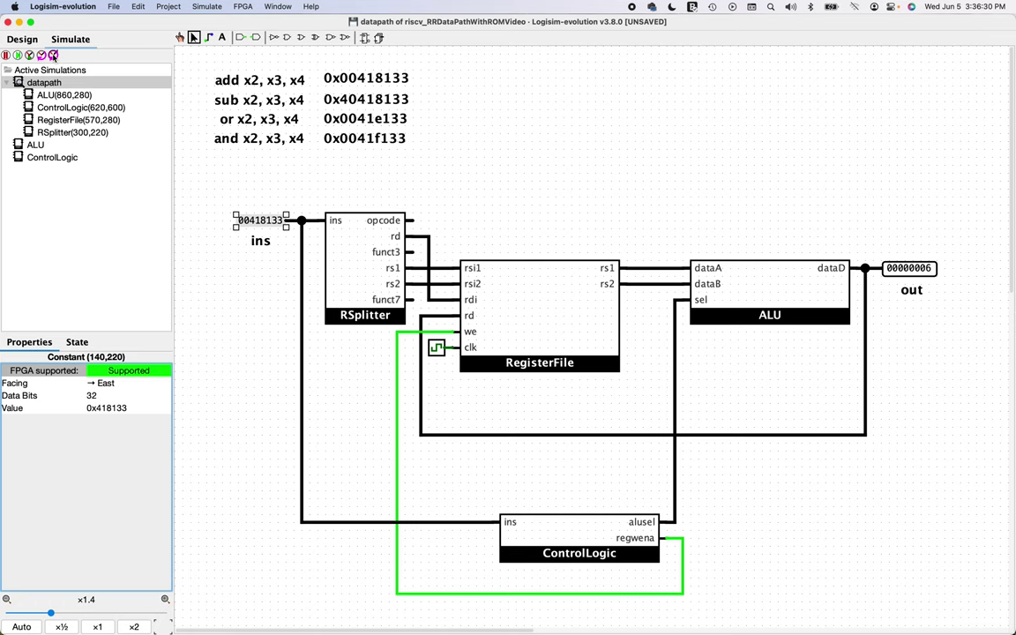
pyautogui.doubleClick(53, 119)
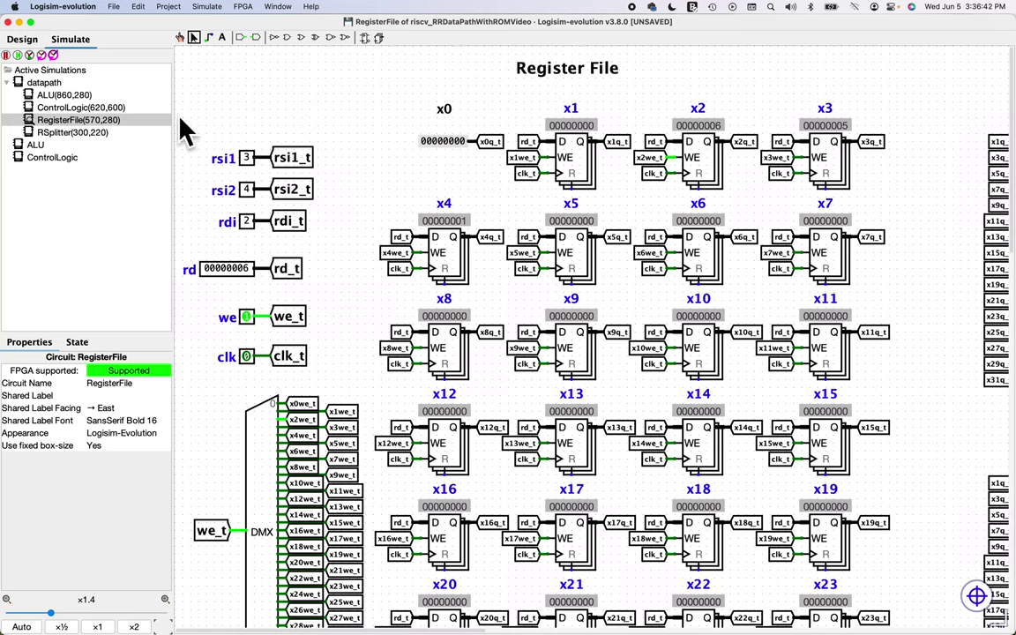
# Step: Change the ins constant to 0x40418133 and verify x2 reads 00000004 in RegisterFile
pyautogui.click(44, 83)
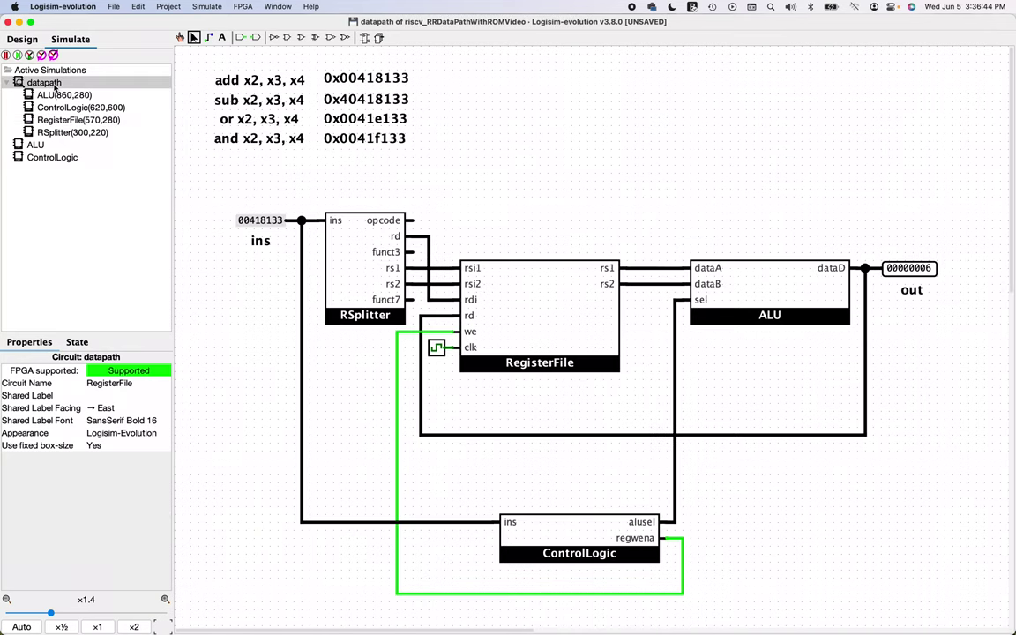
pyautogui.click(251, 224)
pyautogui.click(134, 407)
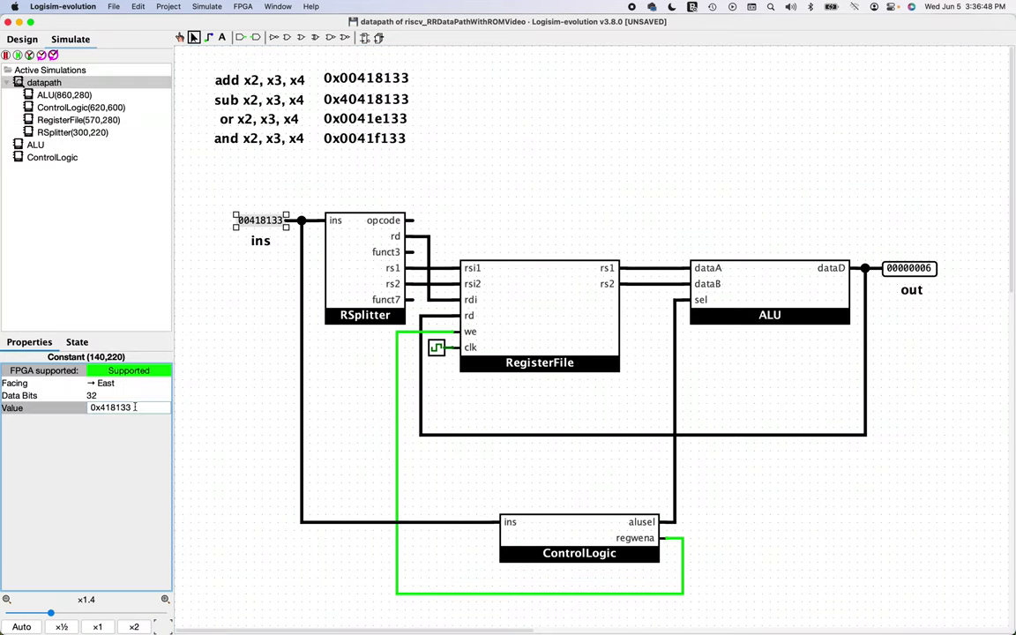
pyautogui.press('BackSpace')
pyautogui.press('BackSpace')
pyautogui.press('BackSpace')
pyautogui.press('BackSpace')
pyautogui.press('BackSpace')
pyautogui.press('BackSpace')
pyautogui.write('40418133')
pyautogui.press('Return')
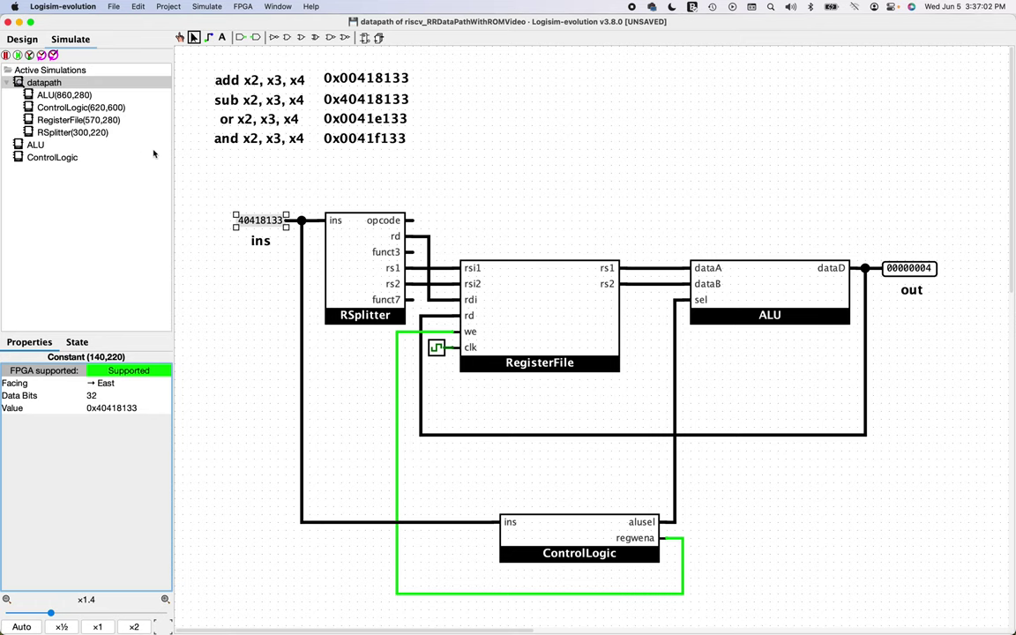
pyautogui.click(55, 120)
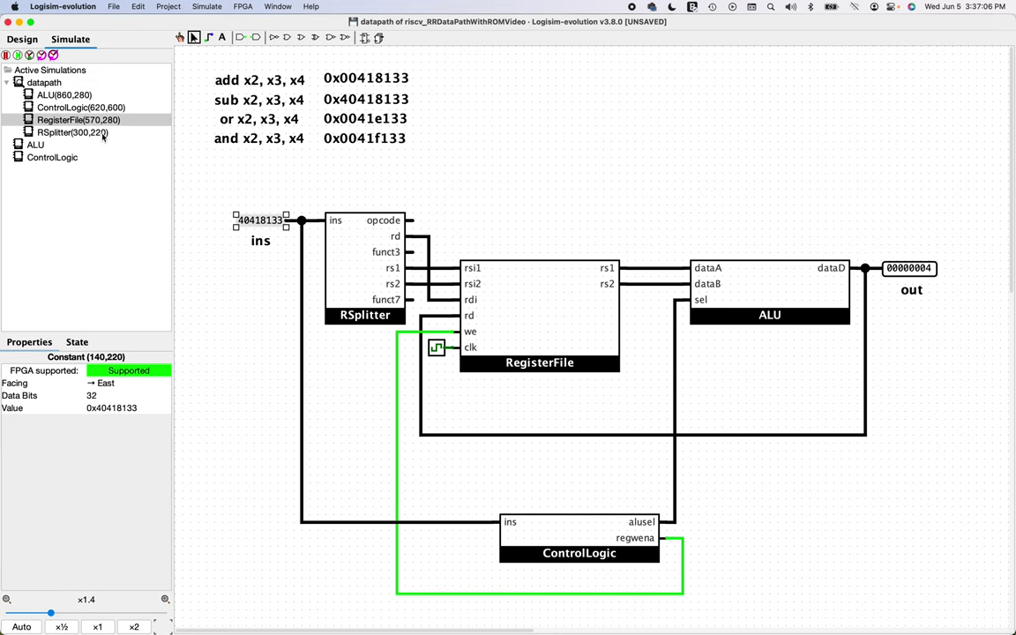
pyautogui.doubleClick(61, 120)
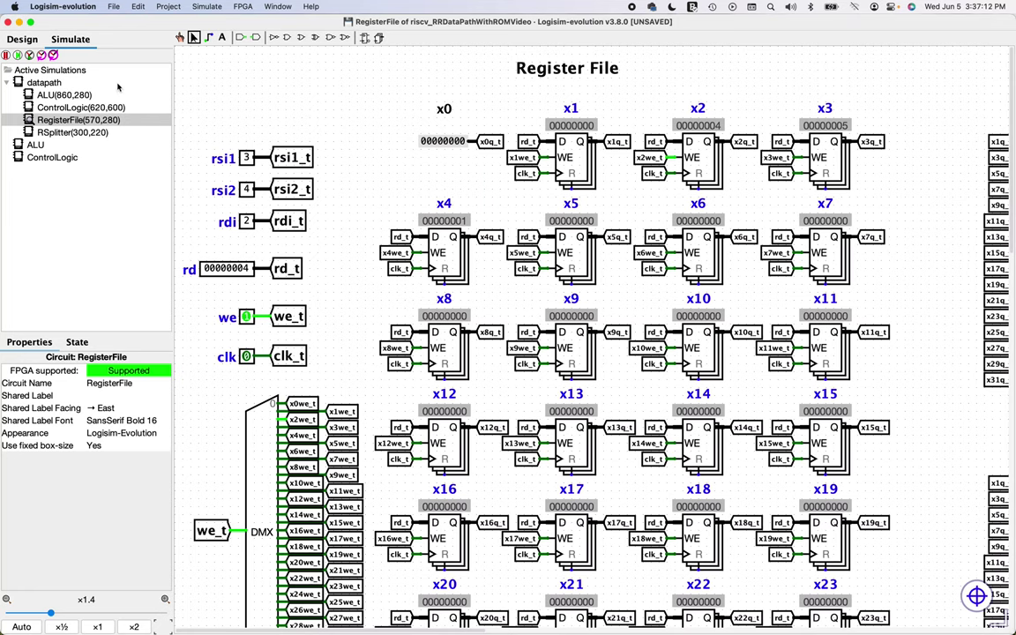
pyautogui.doubleClick(52, 84)
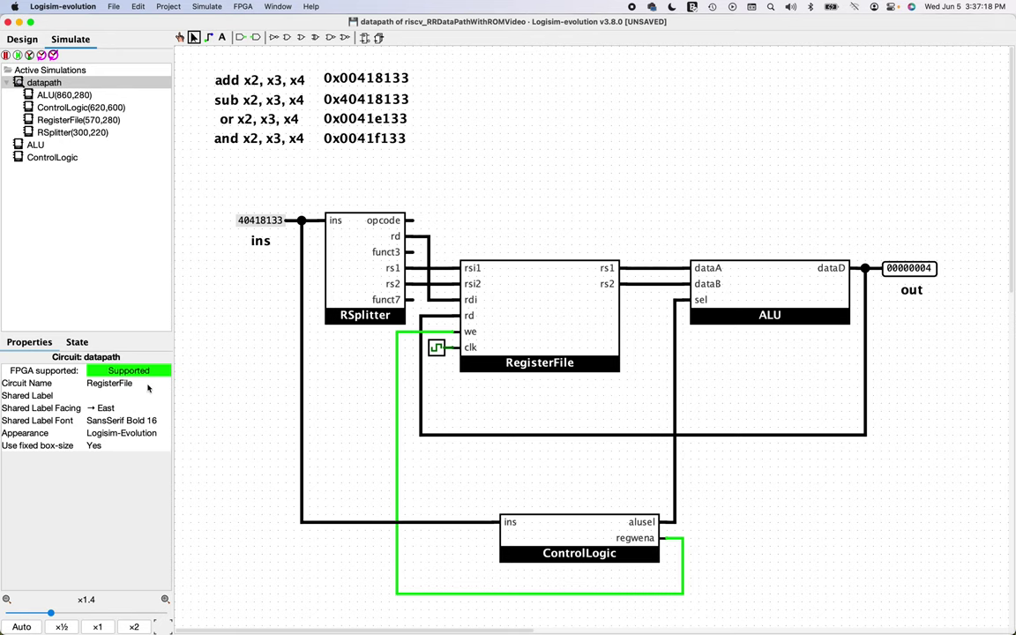
# Step: Change the ins constant's value to the or instruction 0x0041e133
pyautogui.click(270, 224)
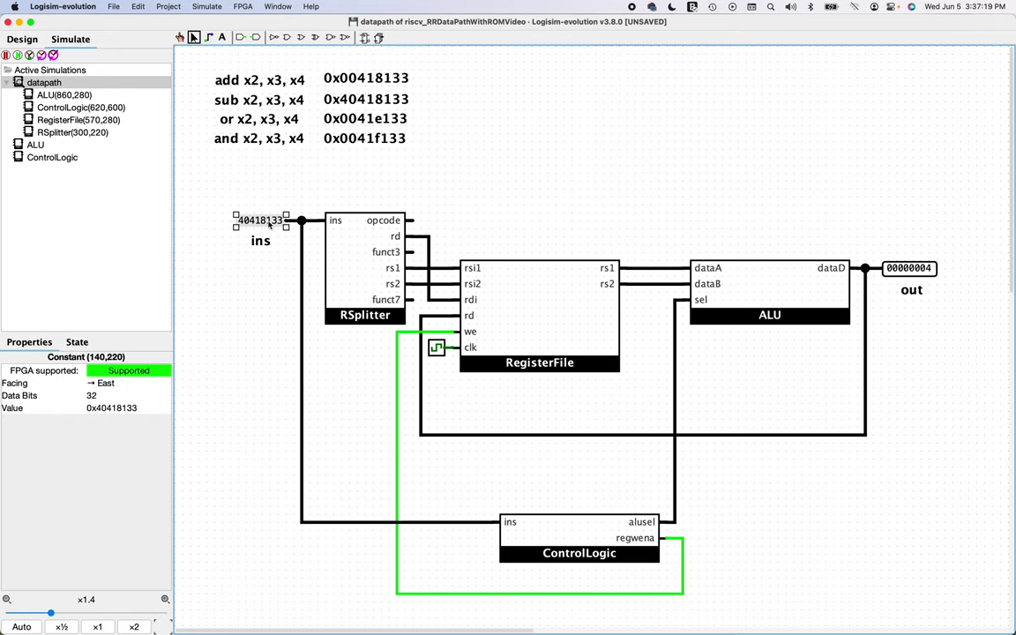
pyautogui.click(150, 407)
pyautogui.press('BackSpace')
pyautogui.press('BackSpace')
pyautogui.press('BackSpace')
pyautogui.press('BackSpace')
pyautogui.press('BackSpace')
pyautogui.press('BackSpace')
pyautogui.press('BackSpace')
pyautogui.press('BackSpace')
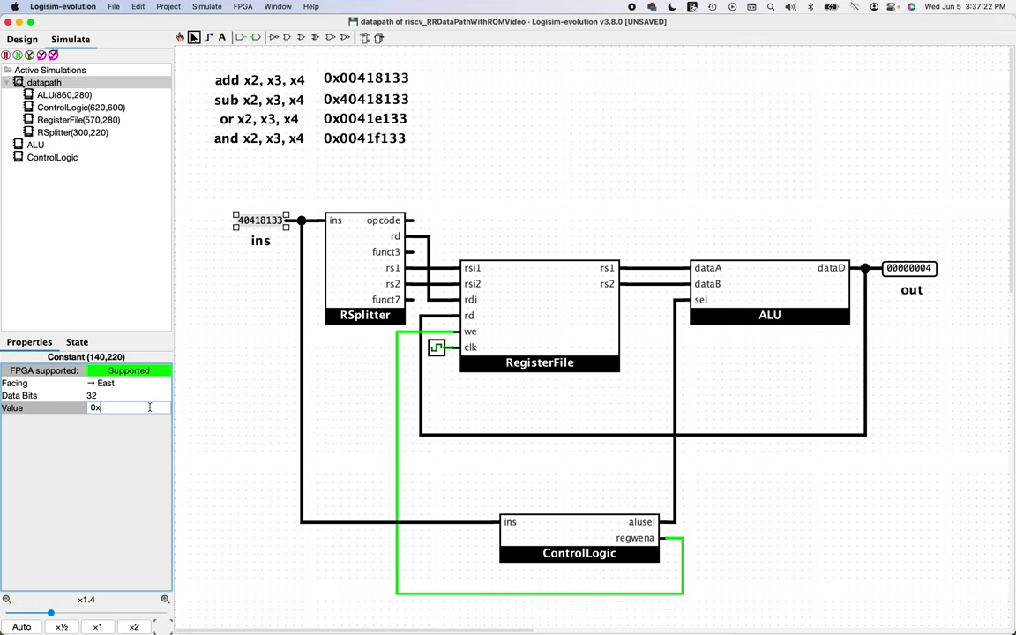
pyautogui.write('0041e133')
pyautogui.press('Return')
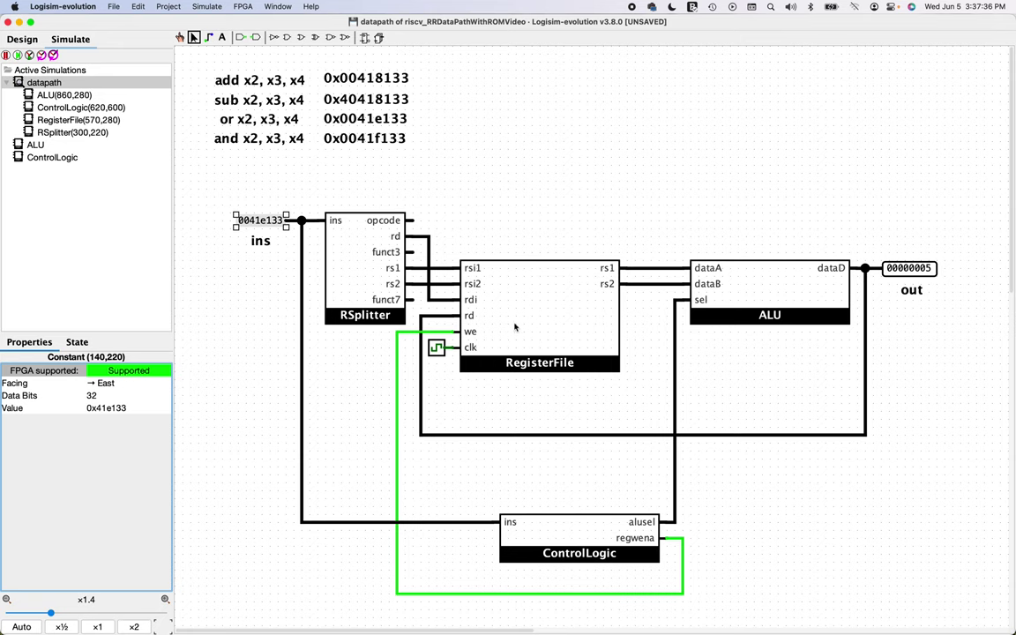
# Step: Inspect the RegisterFile to confirm x2 holds 00000005, then return to the datapath
pyautogui.doubleClick(50, 120)
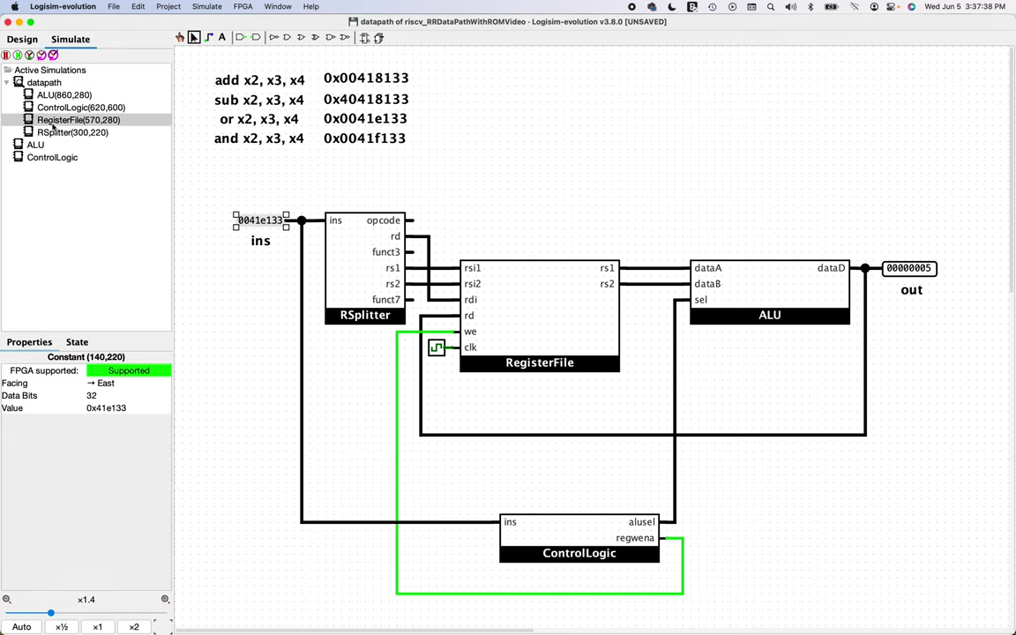
pyautogui.click(46, 83)
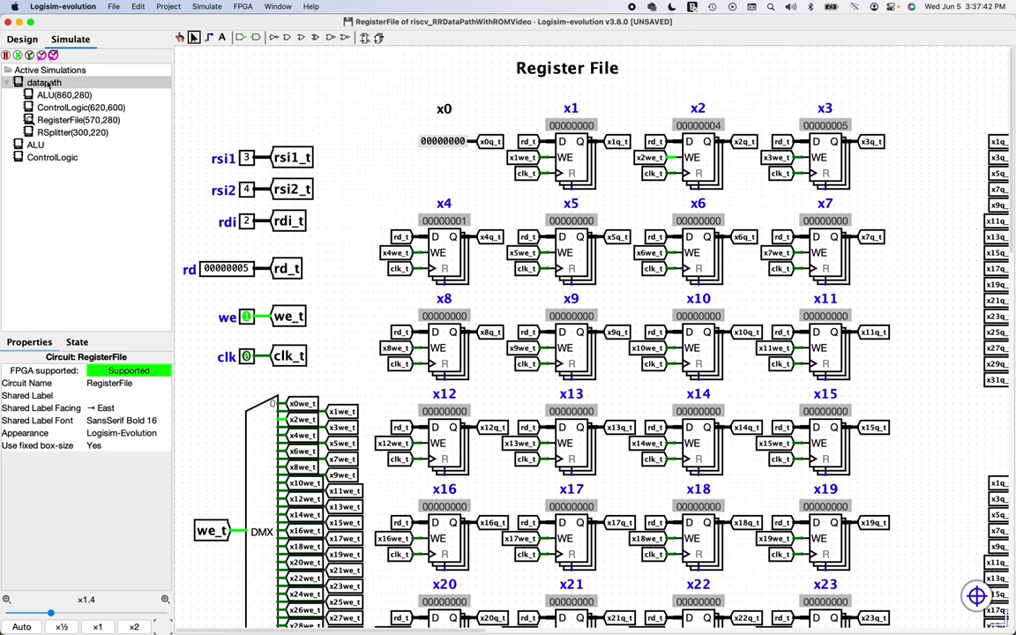
pyautogui.doubleClick(44, 82)
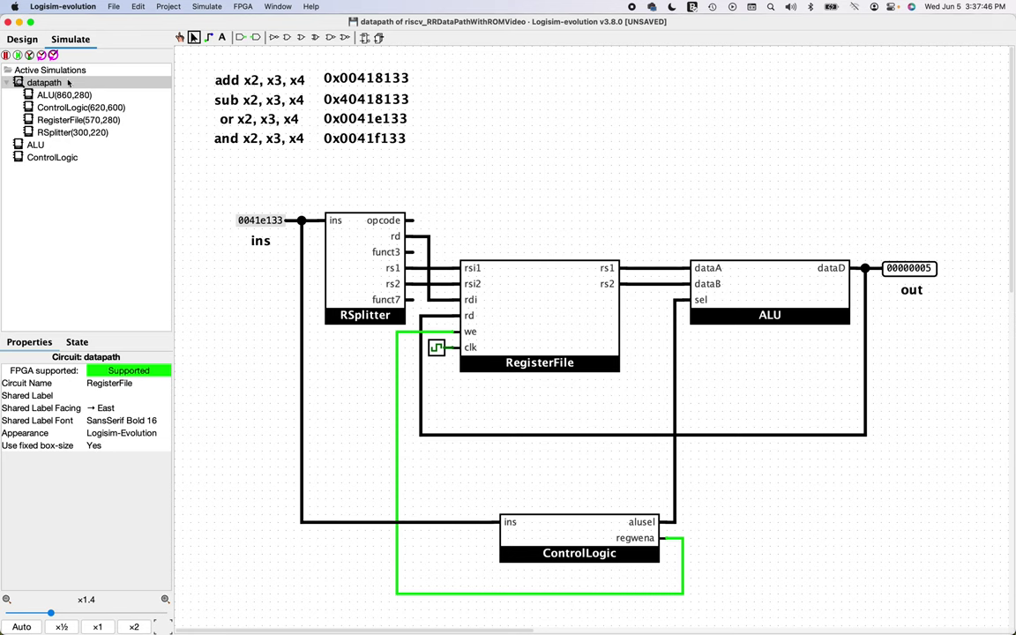
pyautogui.doubleClick(55, 120)
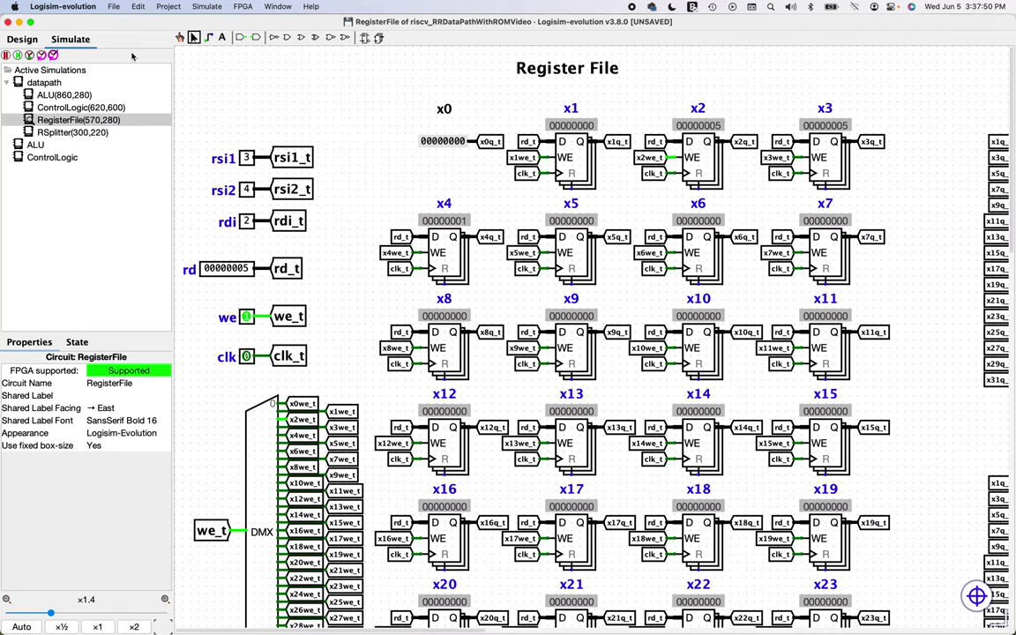
pyautogui.doubleClick(55, 82)
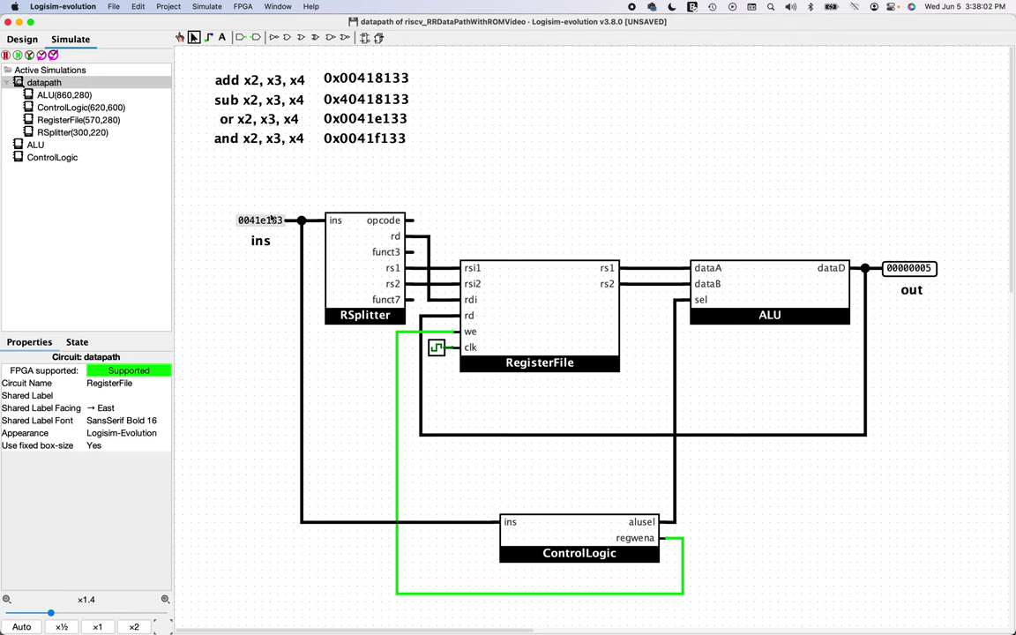
# Step: Change the ins constant's value to the and instruction 0x0041f133
pyautogui.click(277, 226)
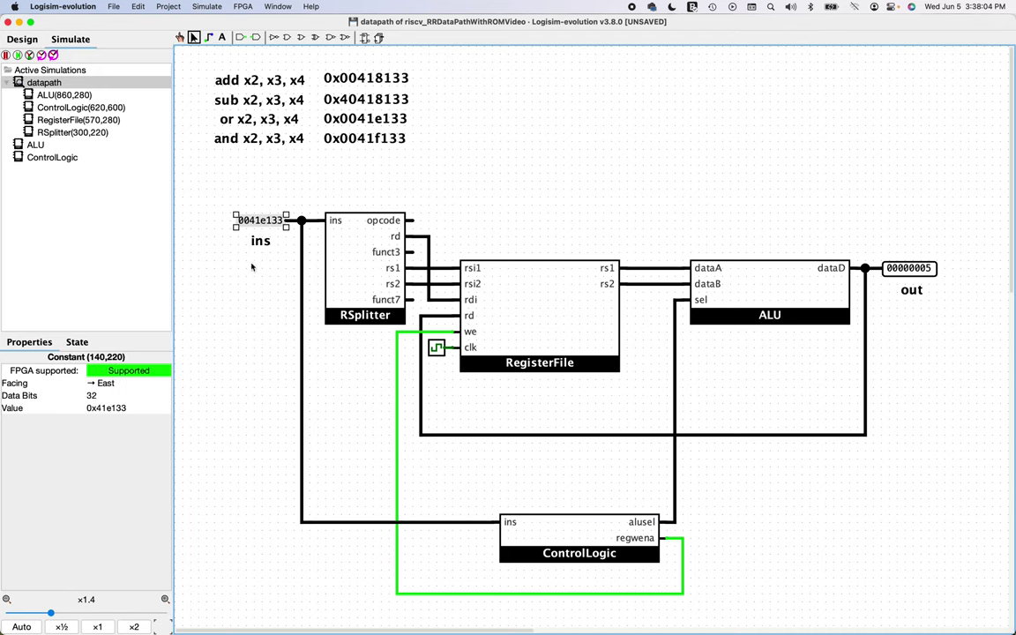
pyautogui.click(131, 407)
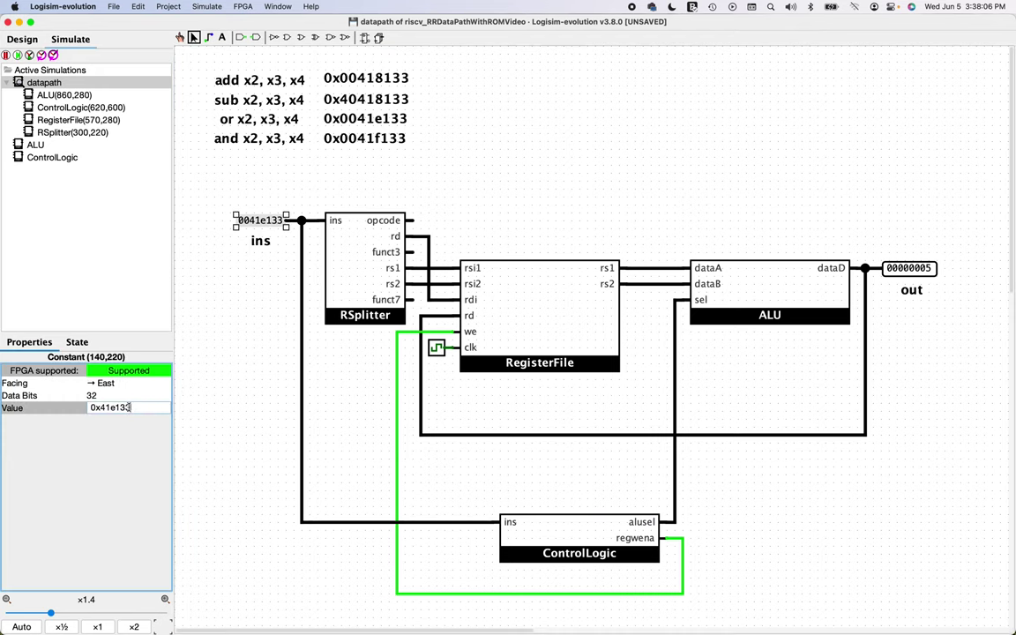
pyautogui.press('BackSpace')
pyautogui.press('BackSpace')
pyautogui.press('BackSpace')
pyautogui.press('BackSpace')
pyautogui.press('BackSpace')
pyautogui.press('BackSpace')
pyautogui.write('00')
pyautogui.write('41f')
pyautogui.write('1')
pyautogui.write('33')
pyautogui.press('Return')
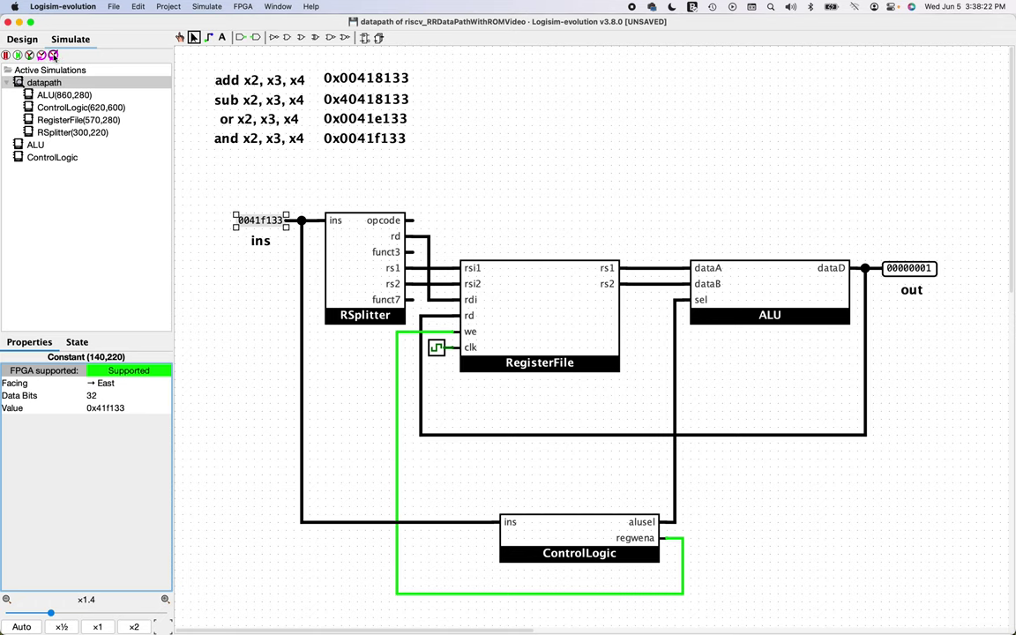
# Step: Confirm x2 reads 00000001 in the RegisterFile, then open the ControlLogic subcircuit
pyautogui.click(497, 300)
pyautogui.doubleClick(497, 300)
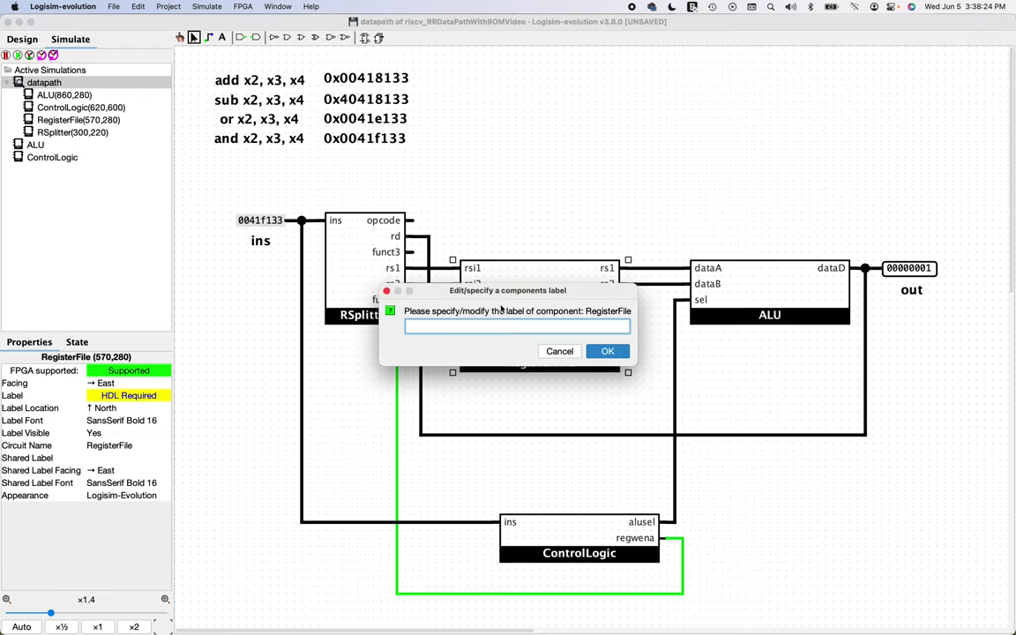
pyautogui.click(558, 349)
pyautogui.click(62, 119)
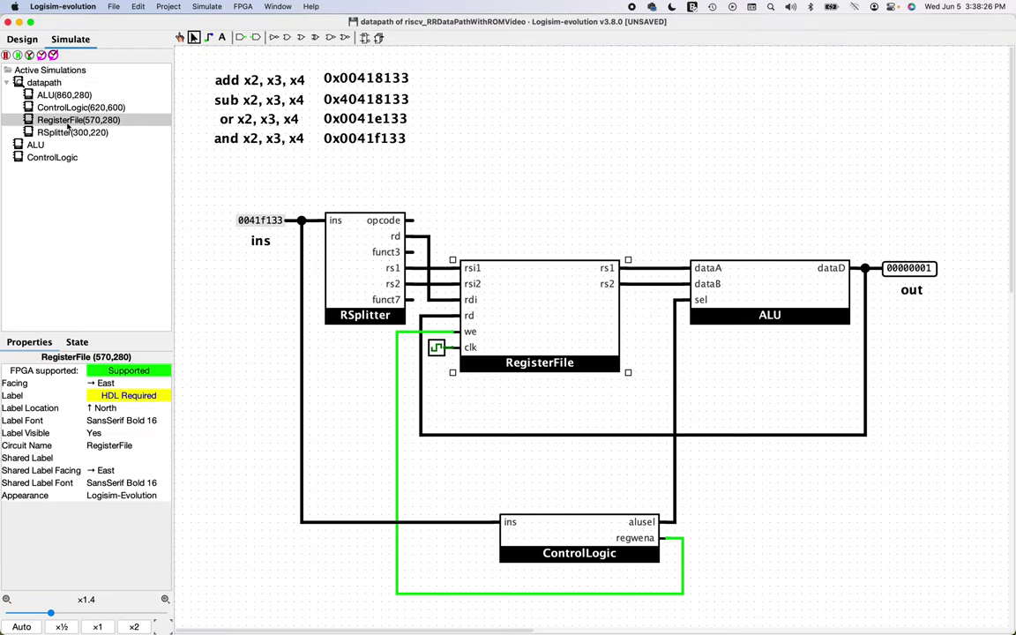
pyautogui.doubleClick(60, 122)
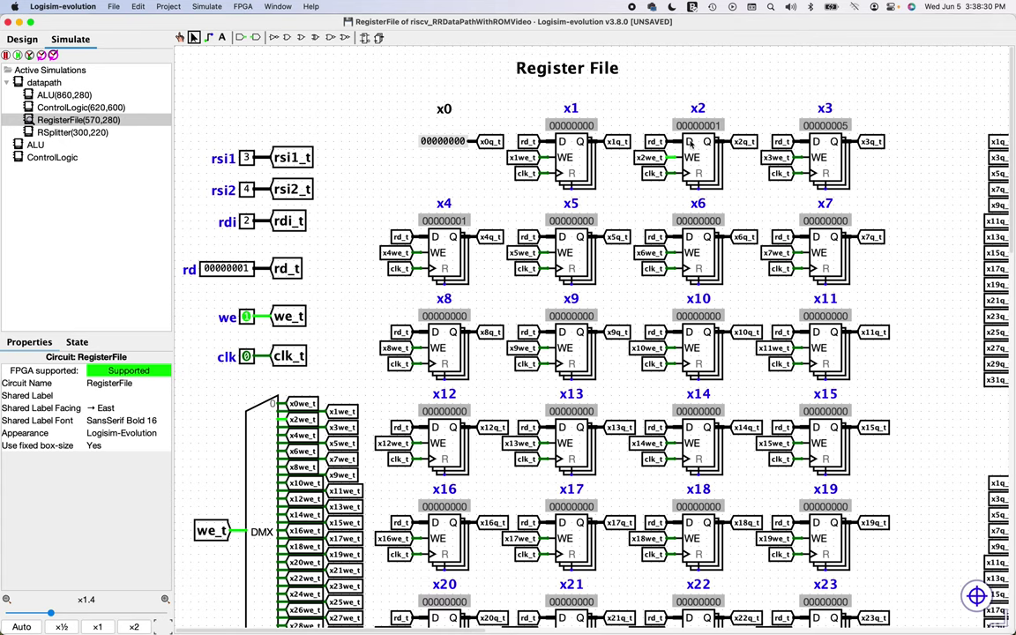
pyautogui.hotkey('ctrl', 'Up')
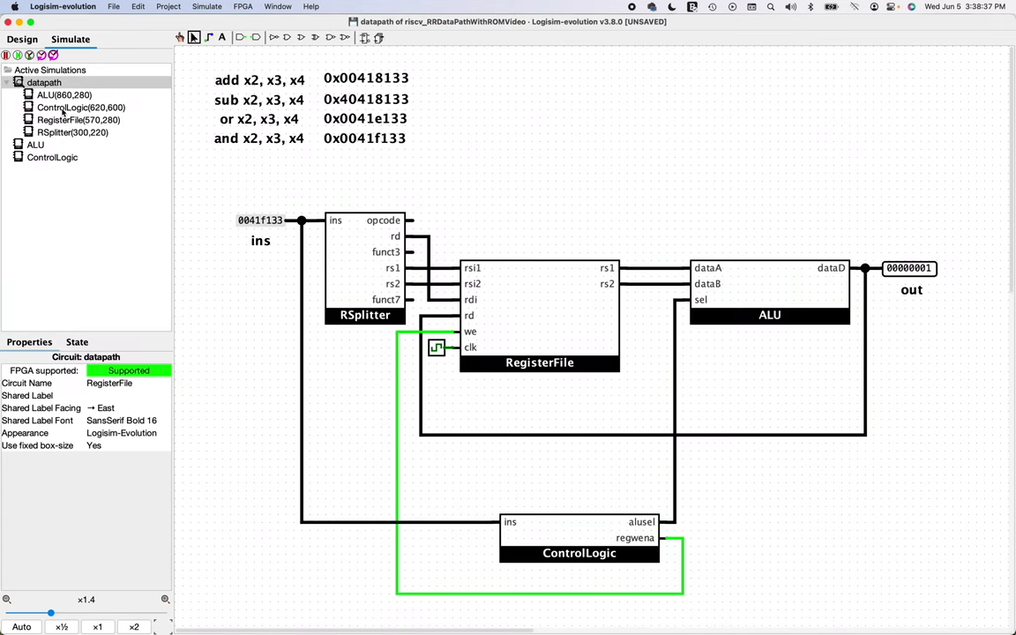
pyautogui.doubleClick(62, 107)
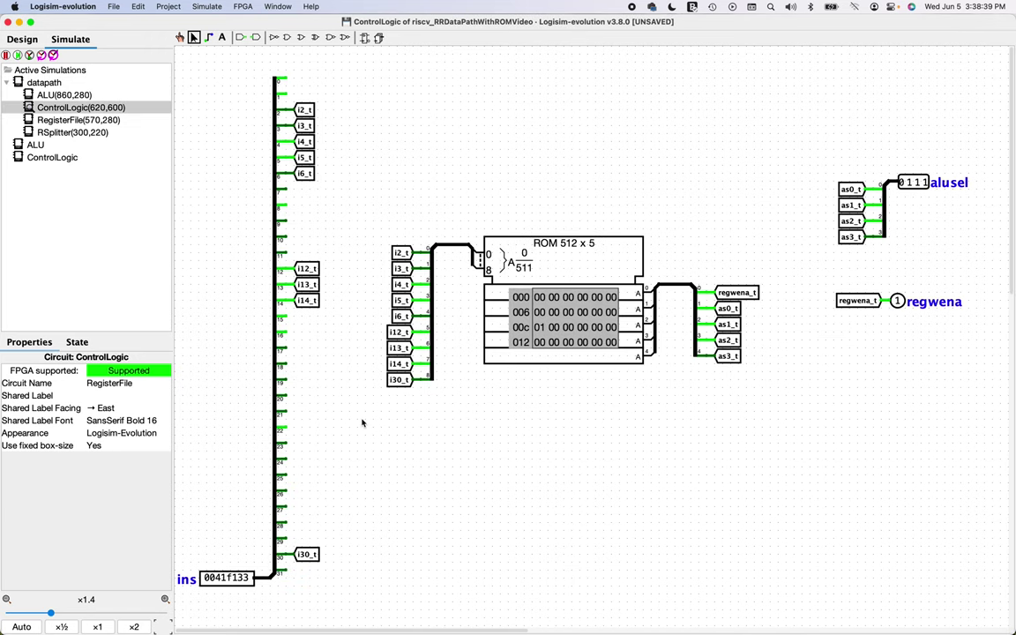